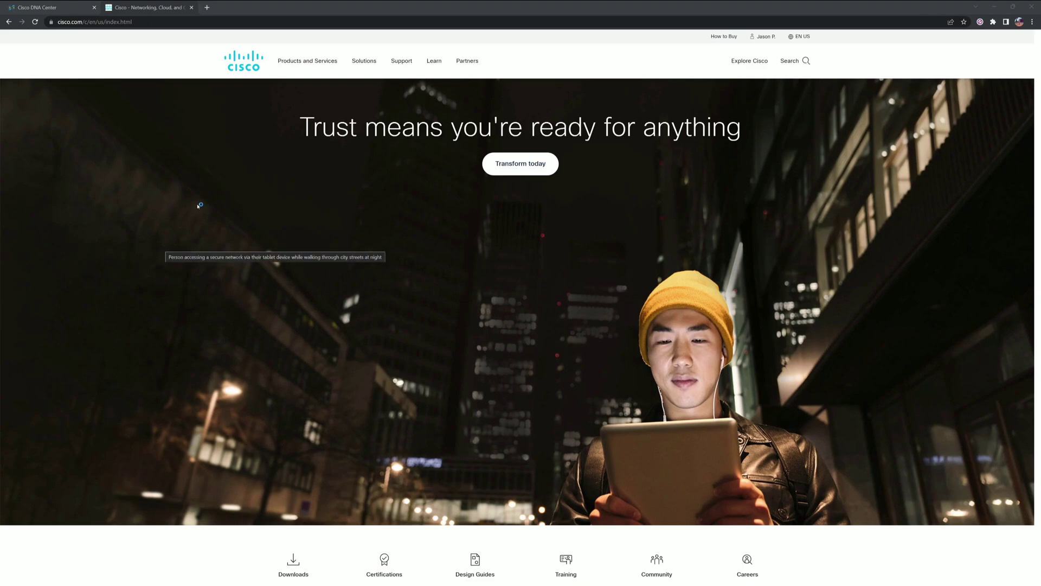
Search Cisco.com Support's Products and Downloads finder for the product '9200'
left_click(402, 61)
left_click(266, 118)
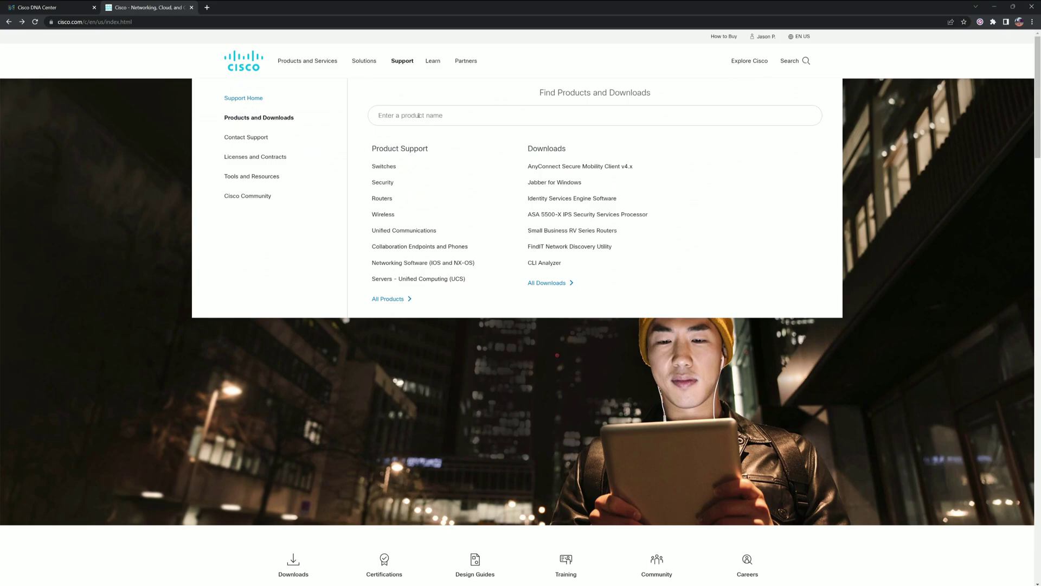
type("9200")
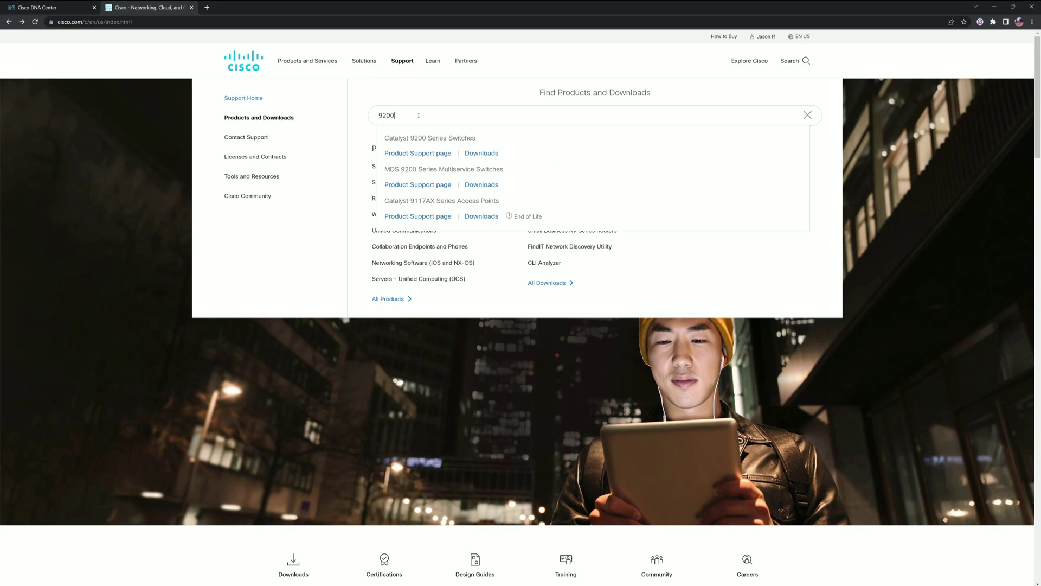
View the Catalyst 9200 Switch Stack IOS XE Bengaluru-17.6.3 files, then close the download tab
left_click(476, 157)
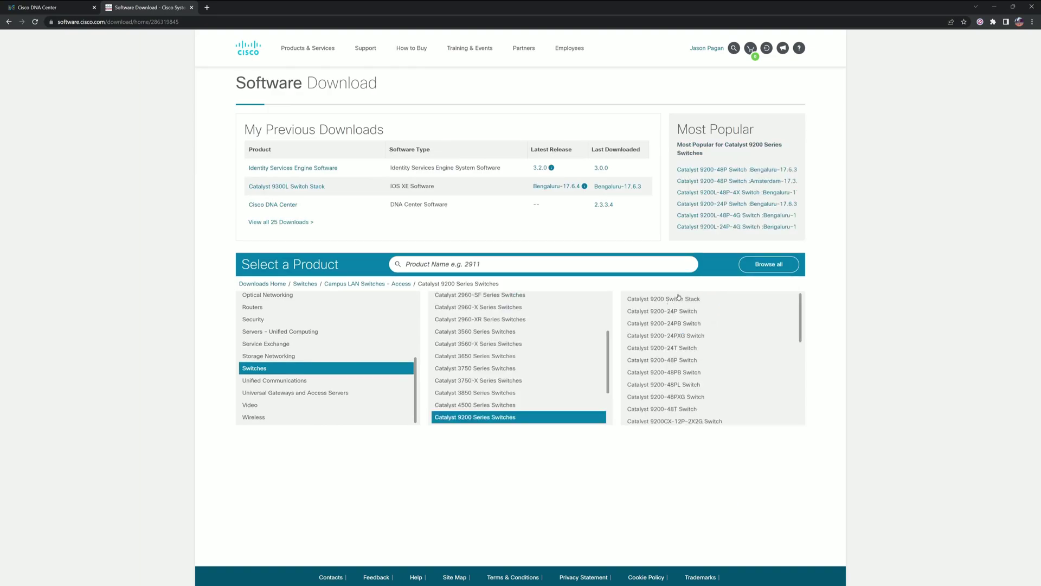
left_click(678, 300)
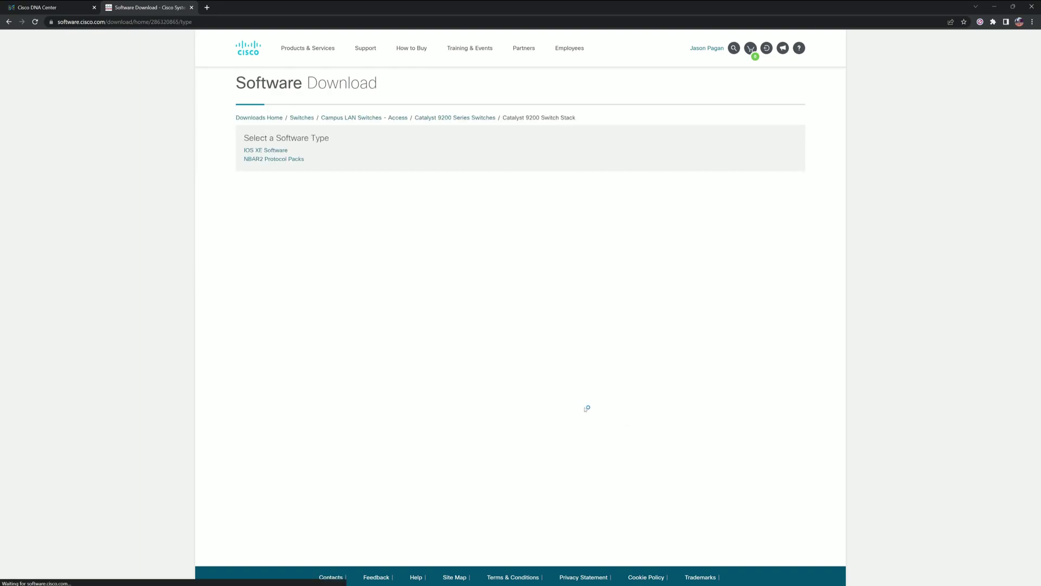
left_click(272, 151)
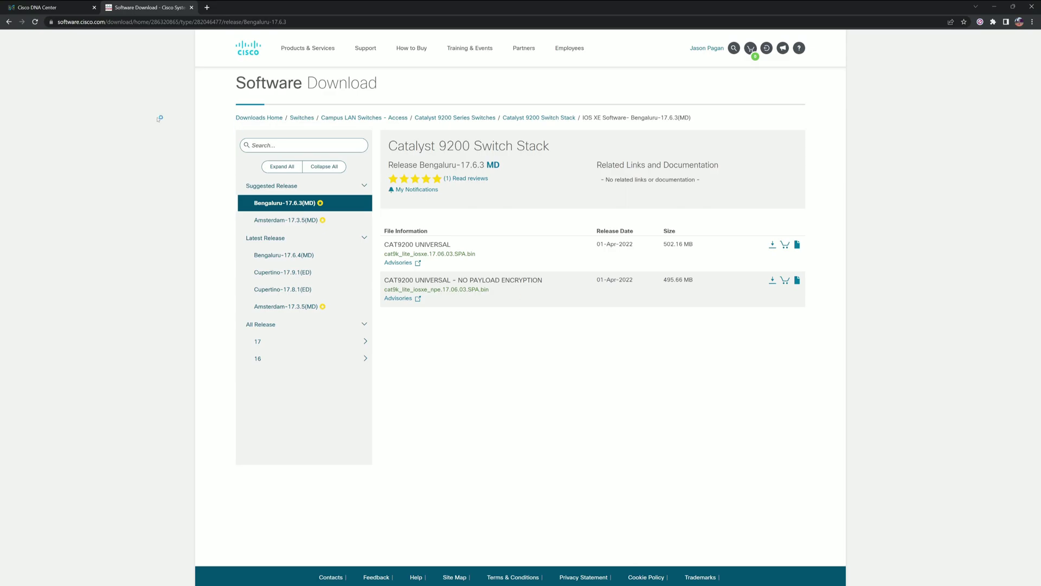
key("ctrl+w")
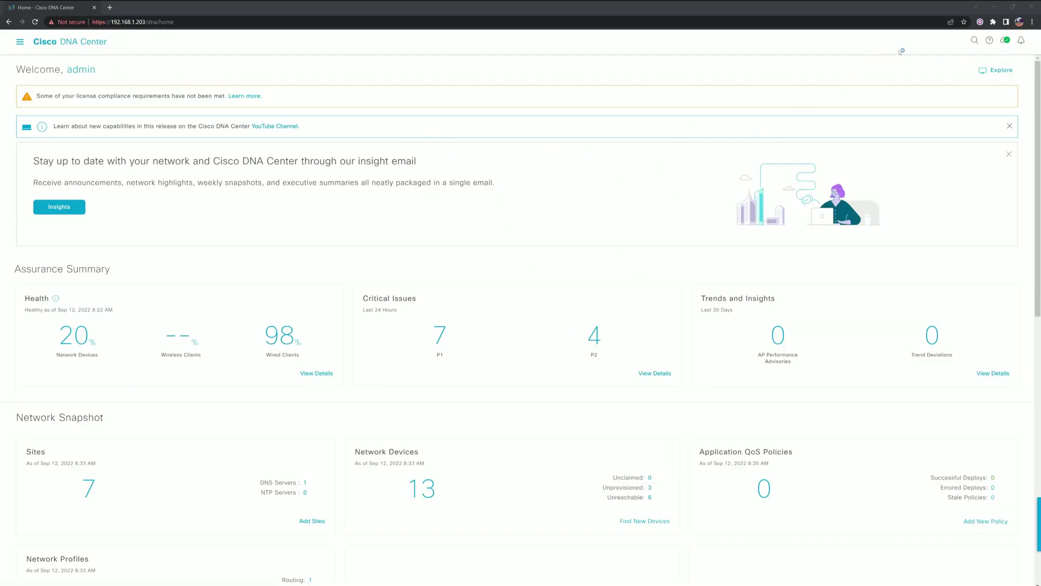
Check the software management status and the installed DNA Center version in Help > About
left_click(1004, 41)
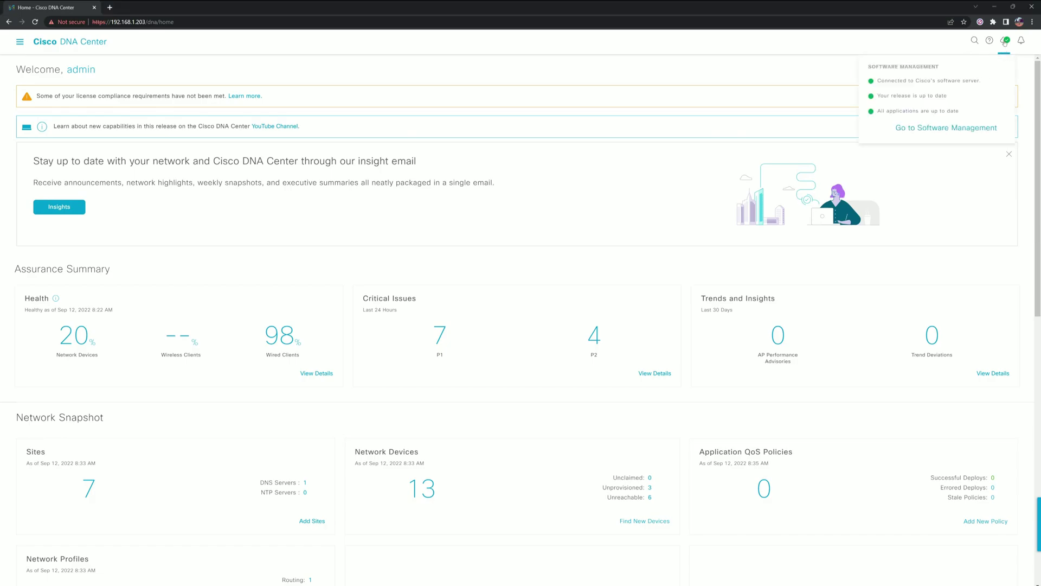
left_click(989, 40)
left_click(928, 67)
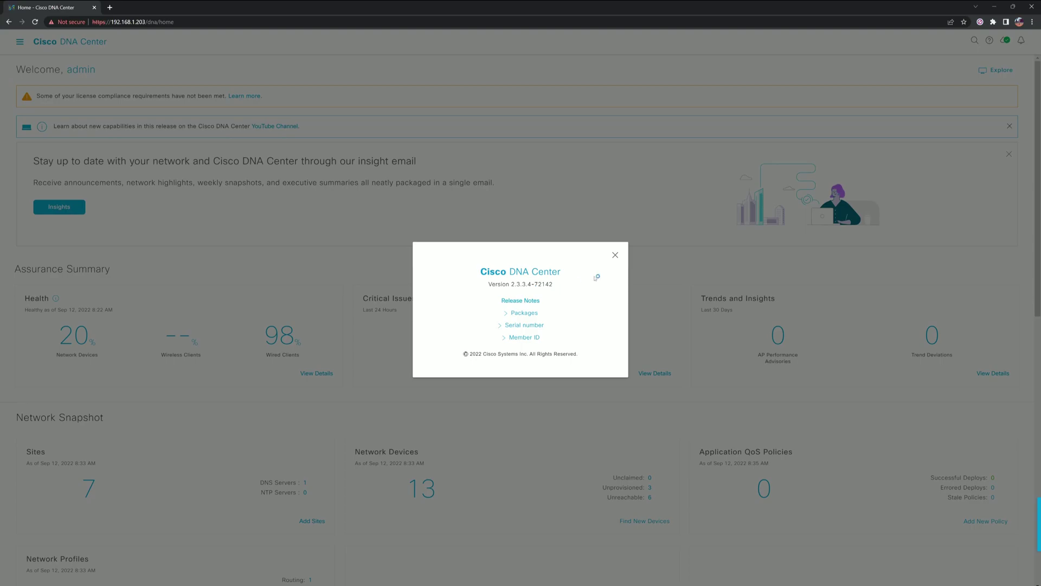
left_click(614, 255)
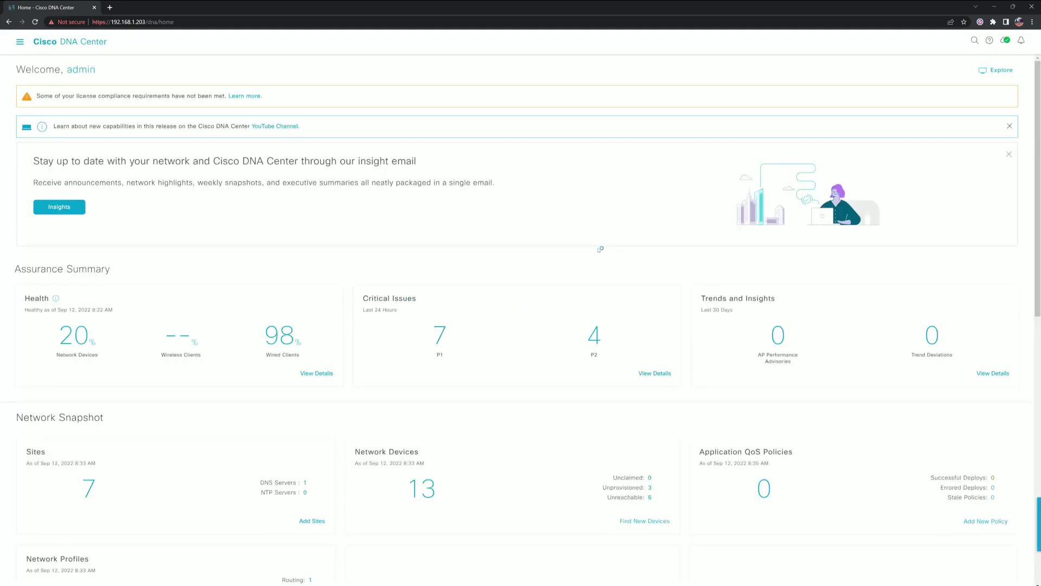
Go to Design > Image Repository from the main navigation
left_click(19, 42)
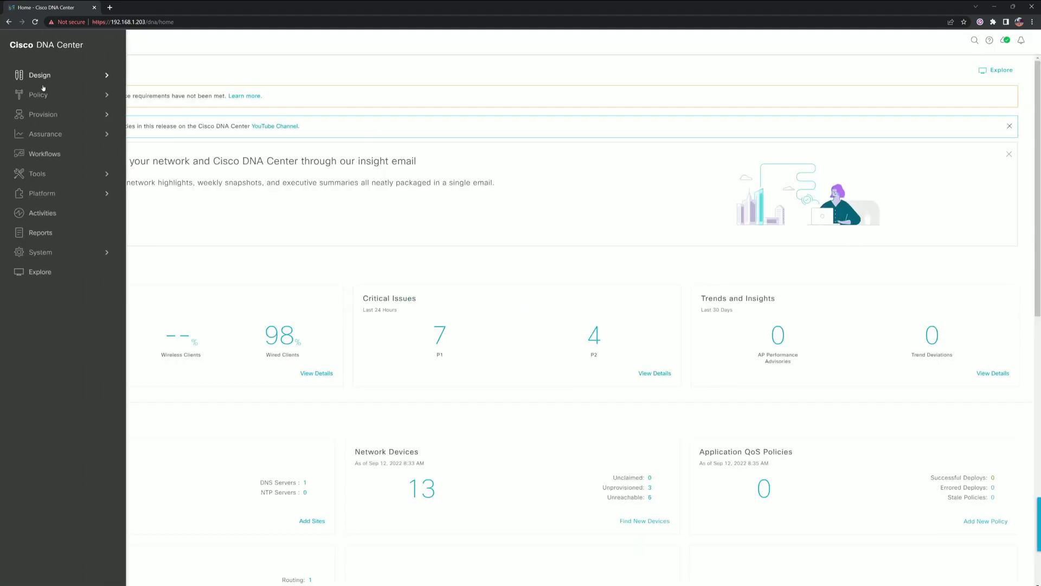
mouse_move(77, 74)
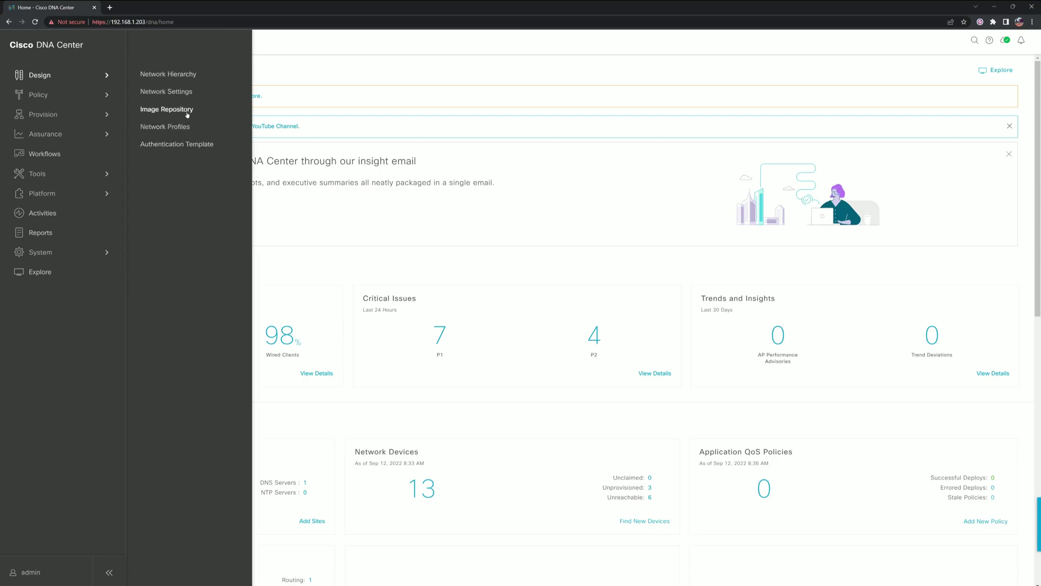
left_click(186, 110)
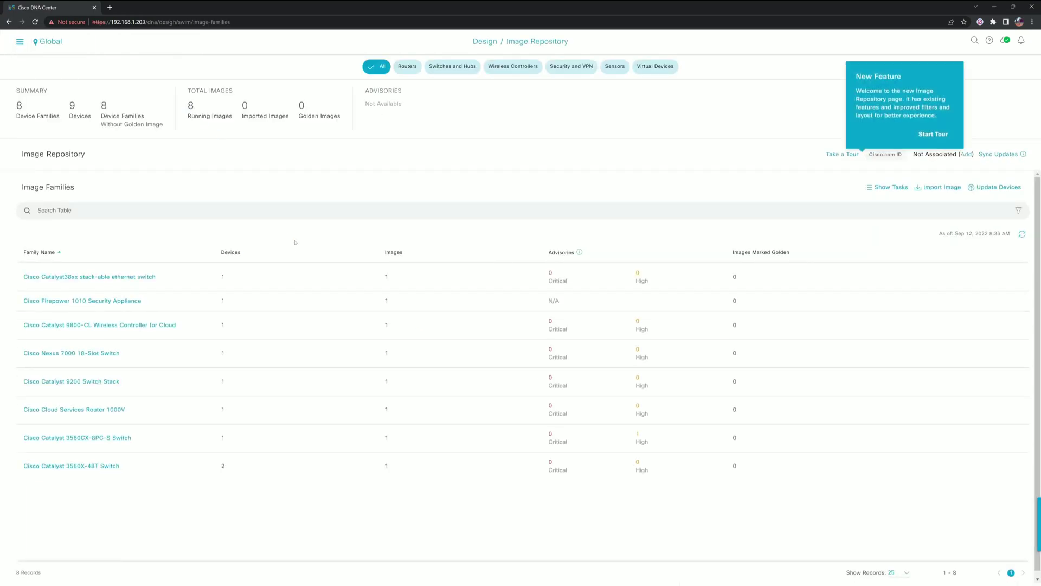
In the Catalyst 9200 Switch Stack image family, request the Bengaluru-17.6.3 golden image download
left_click(95, 382)
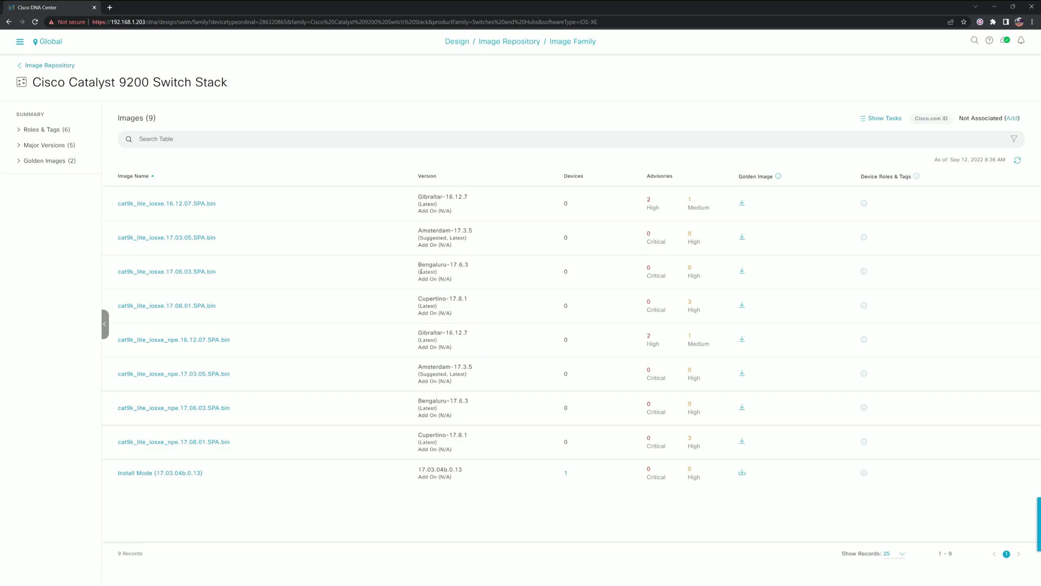
left_click_drag(419, 272, 430, 272)
left_click_drag(421, 373, 471, 377)
left_click(486, 275)
left_click(742, 271)
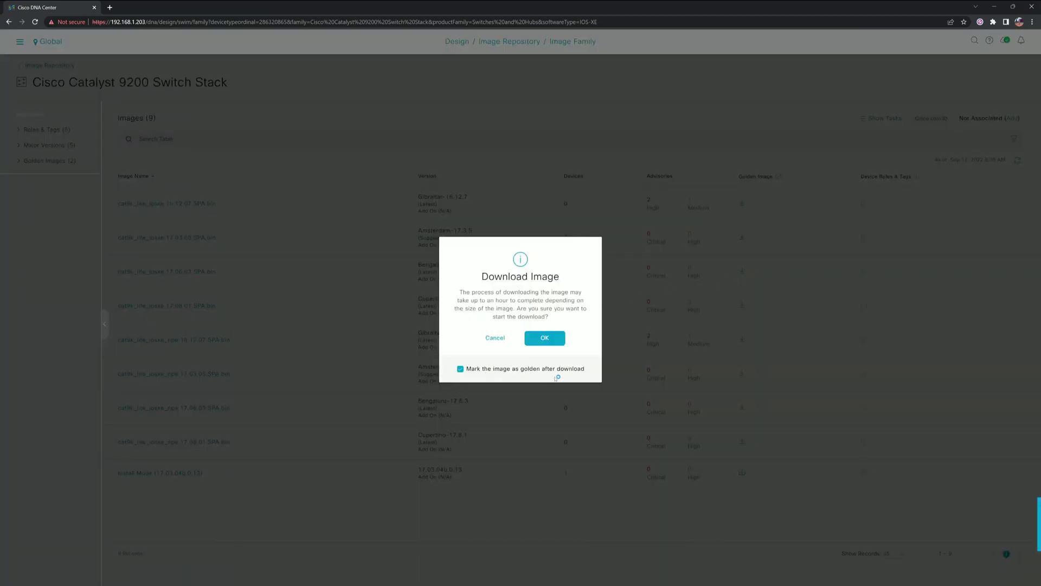
Confirm the Bengaluru-17.6.3 download with 'Mark the image as golden' kept checked
left_click(548, 341)
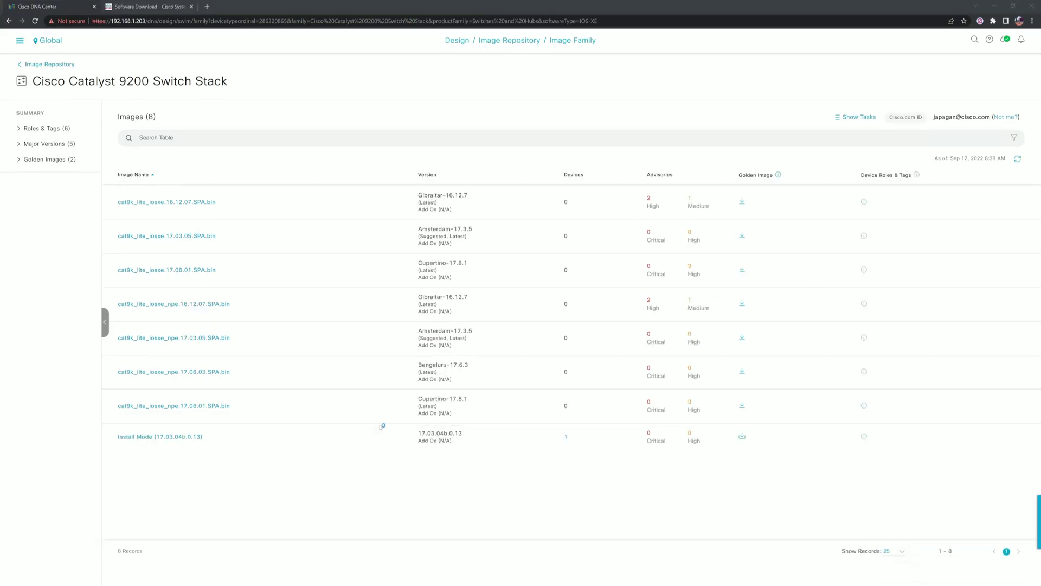
Check the 17.06.03 IMPORT task in recent tasks, then refresh the Images table
left_click(852, 118)
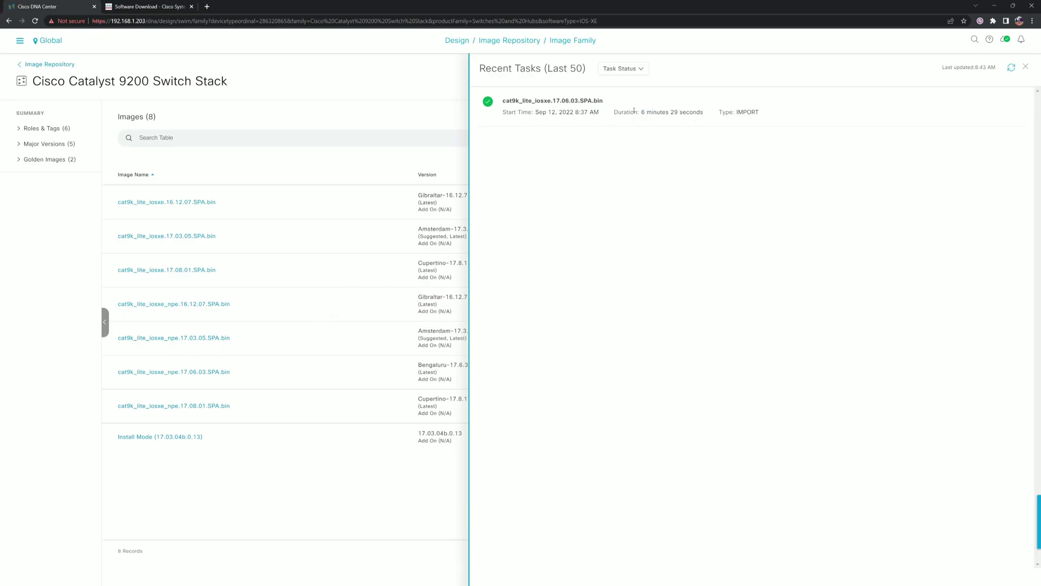
left_click_drag(633, 110, 748, 114)
left_click(785, 116)
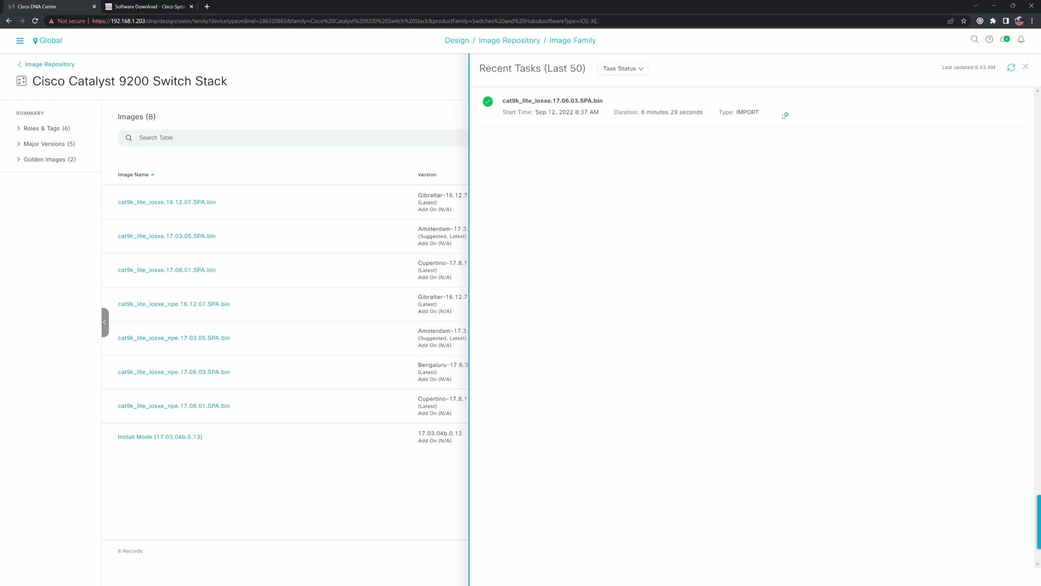
left_click(1027, 67)
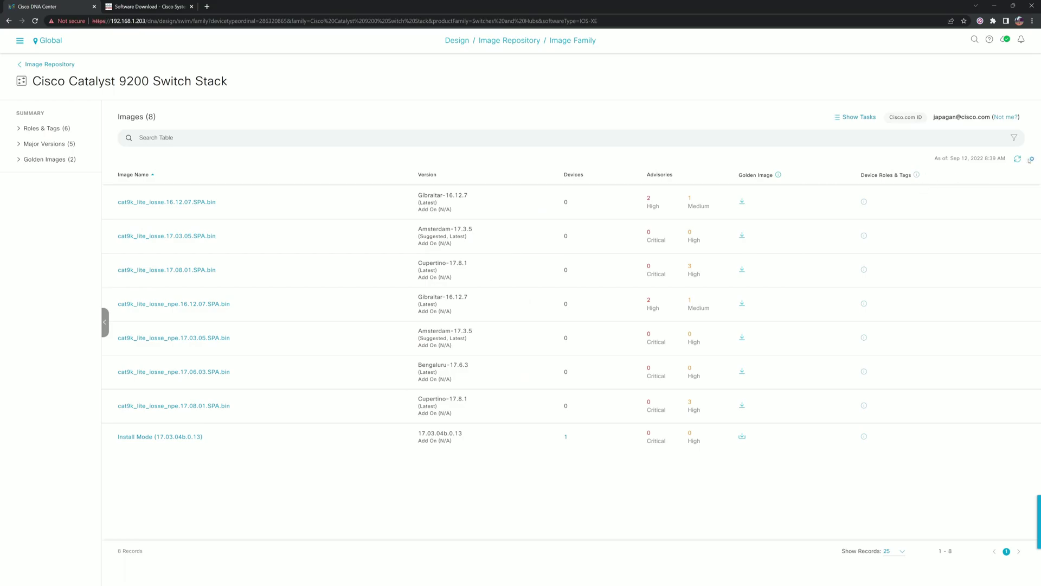
left_click(1017, 159)
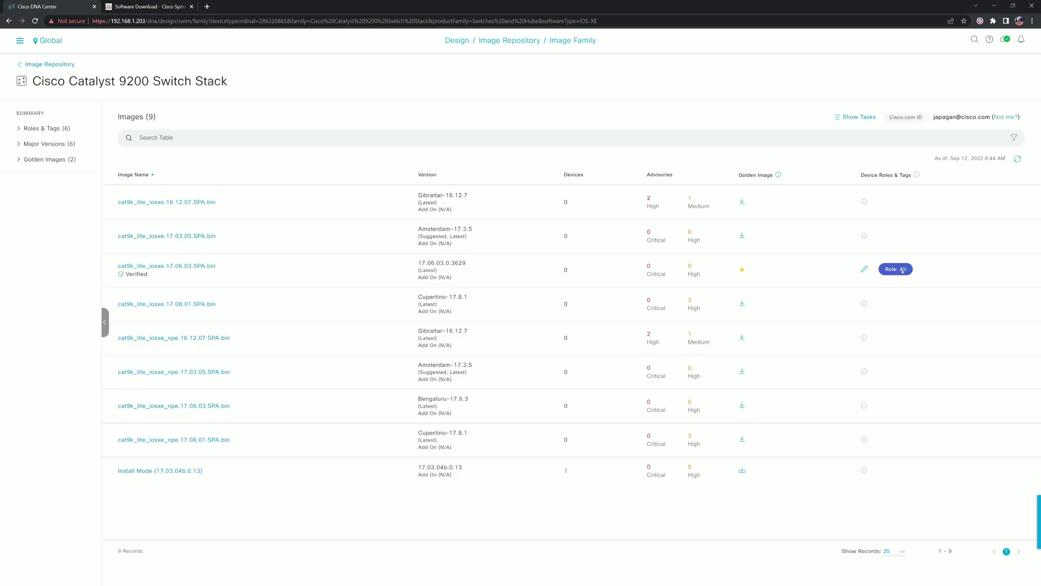
Go to Provision > Inventory and dismiss the tour popup
left_click(20, 40)
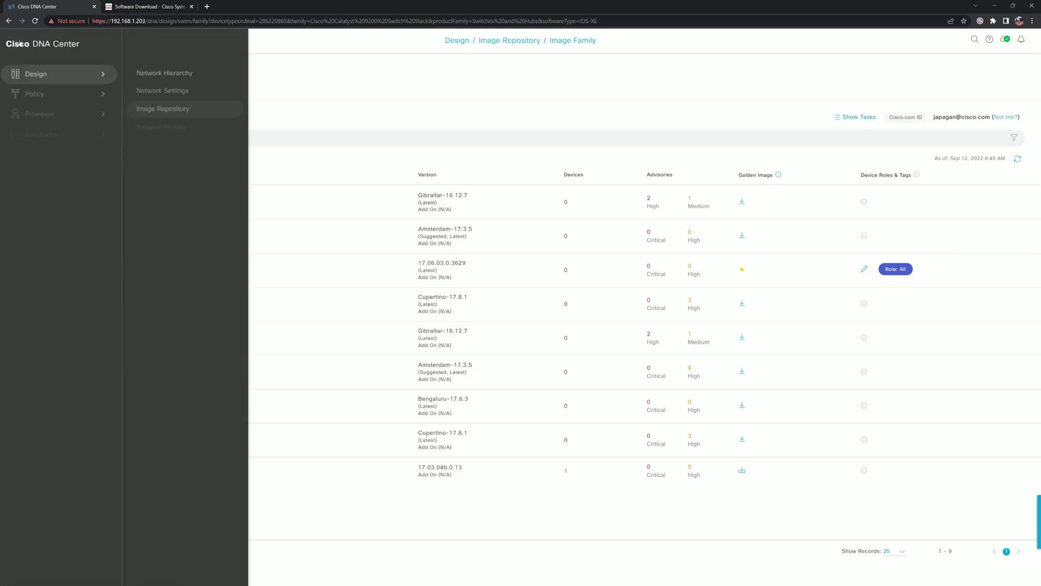
mouse_move(41, 112)
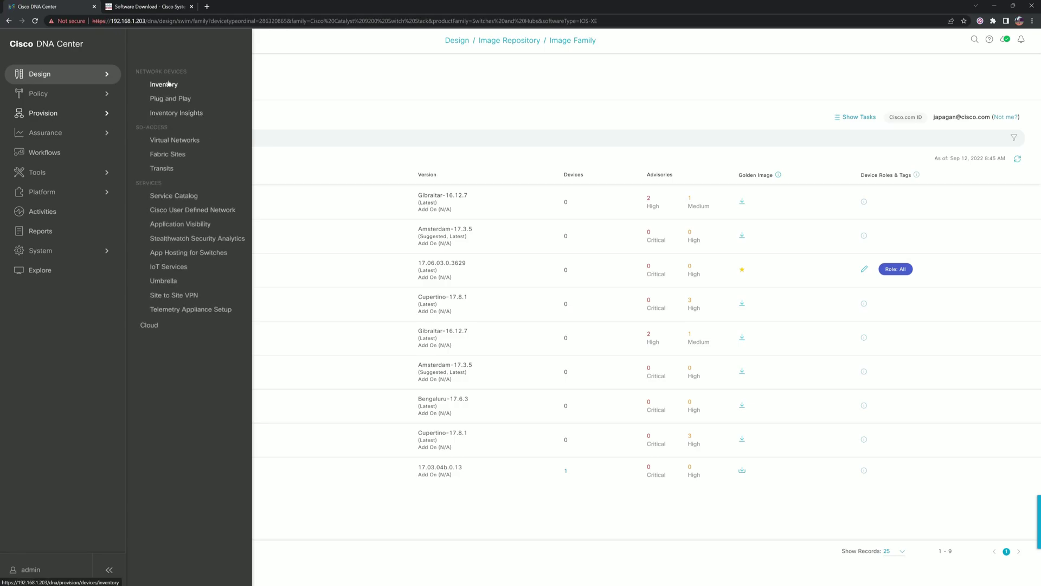
left_click(169, 84)
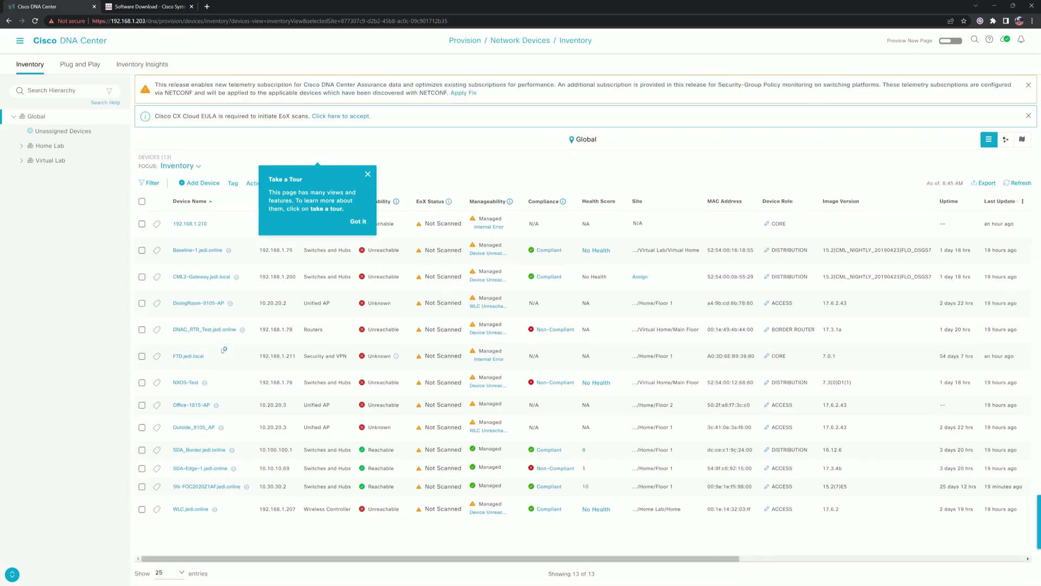
left_click(367, 175)
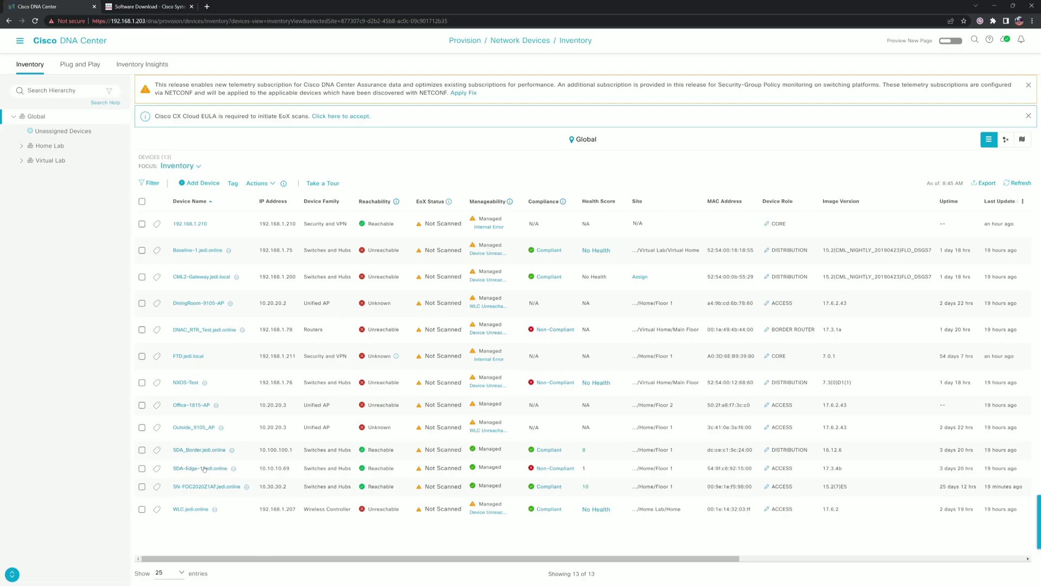
Select SDA-Edge-1 and start Actions > Software Image > Image Update
left_click(143, 468)
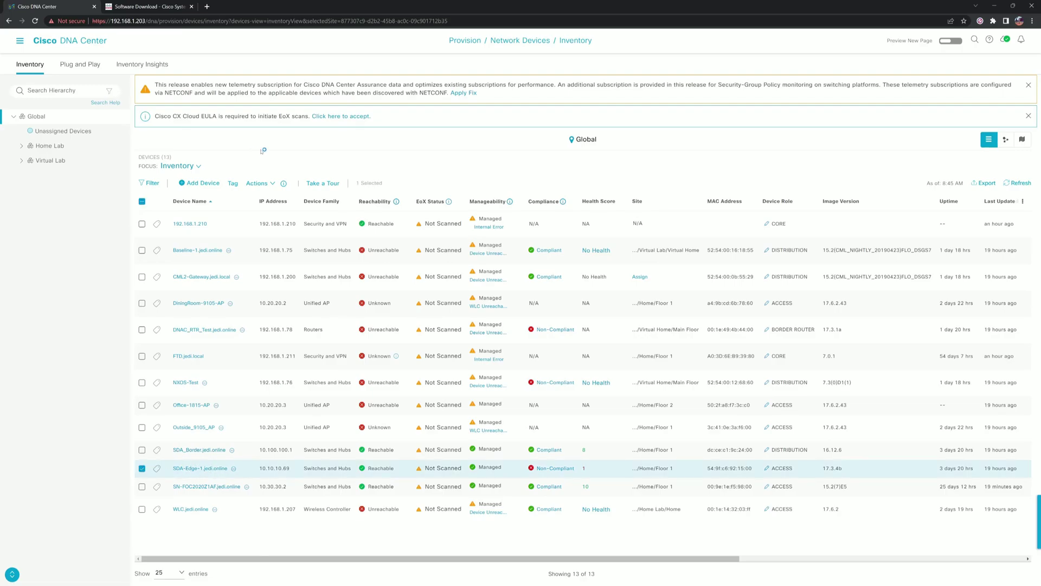
left_click(258, 183)
left_click(258, 184)
mouse_move(263, 199)
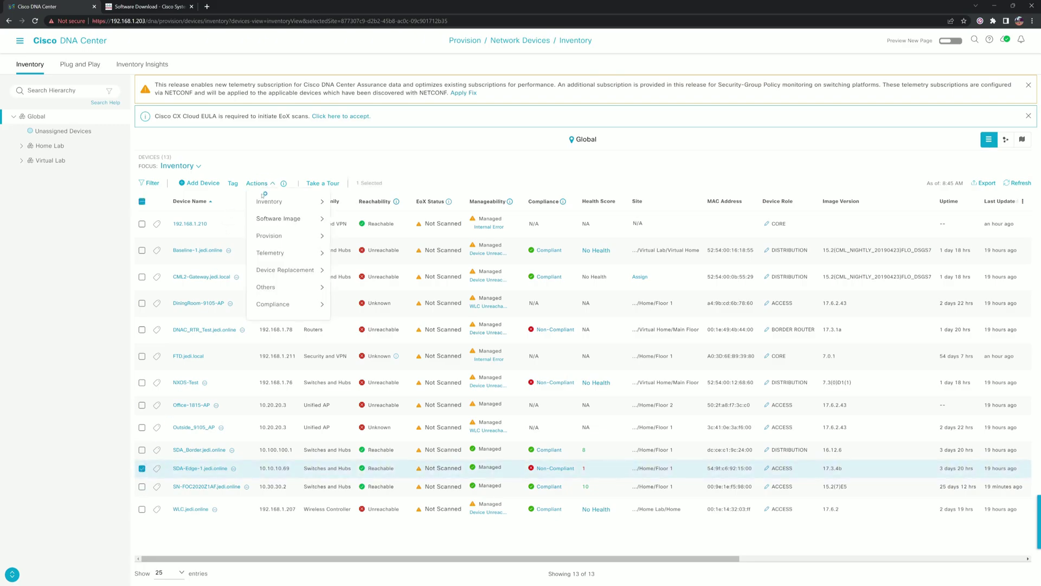
mouse_move(269, 219)
left_click(355, 227)
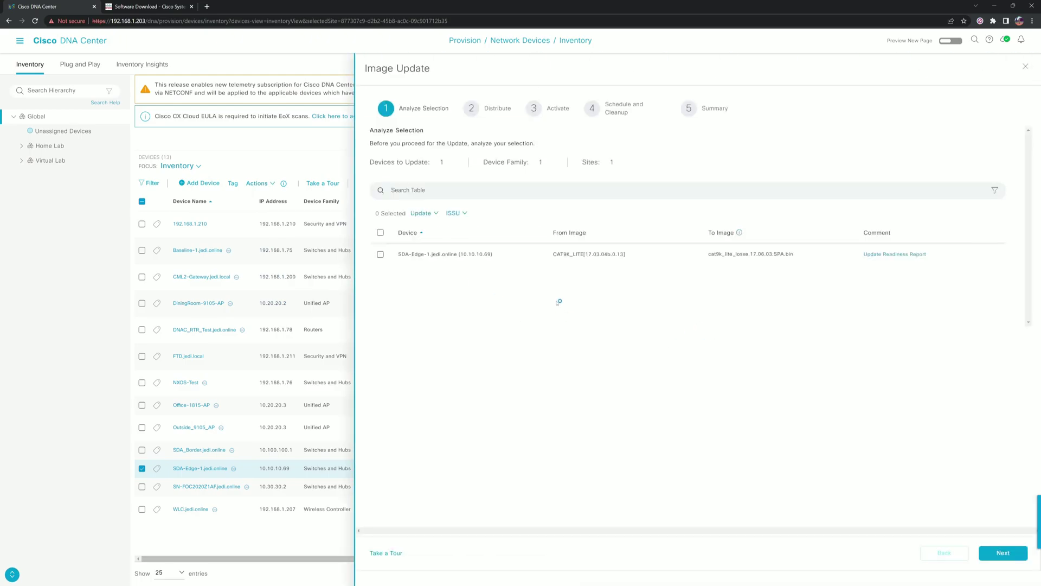
Tick SDA-Edge-1 in Analyze Selection for the 17.06.03 update
left_click(380, 254)
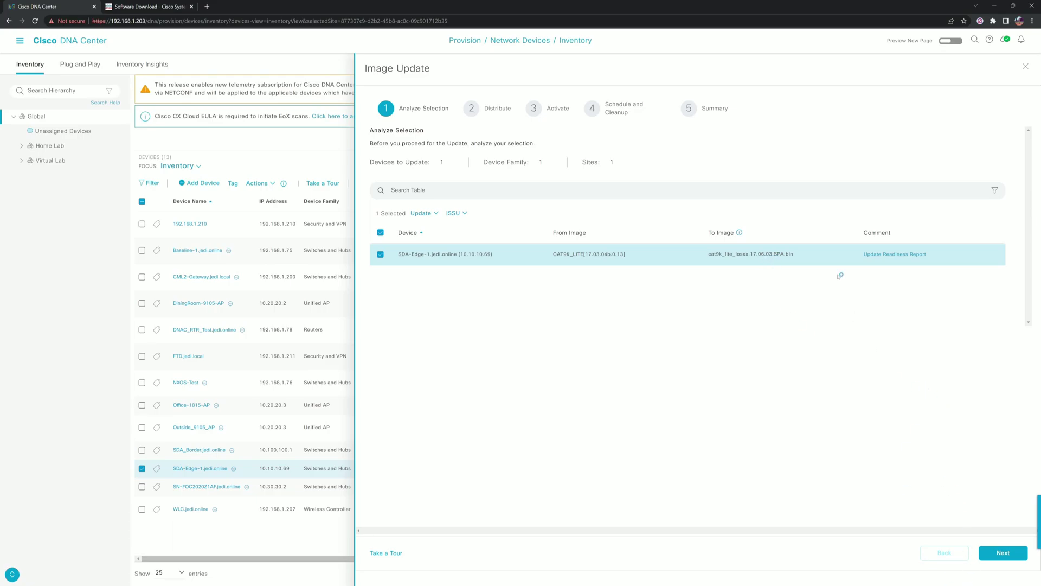
left_click(887, 255)
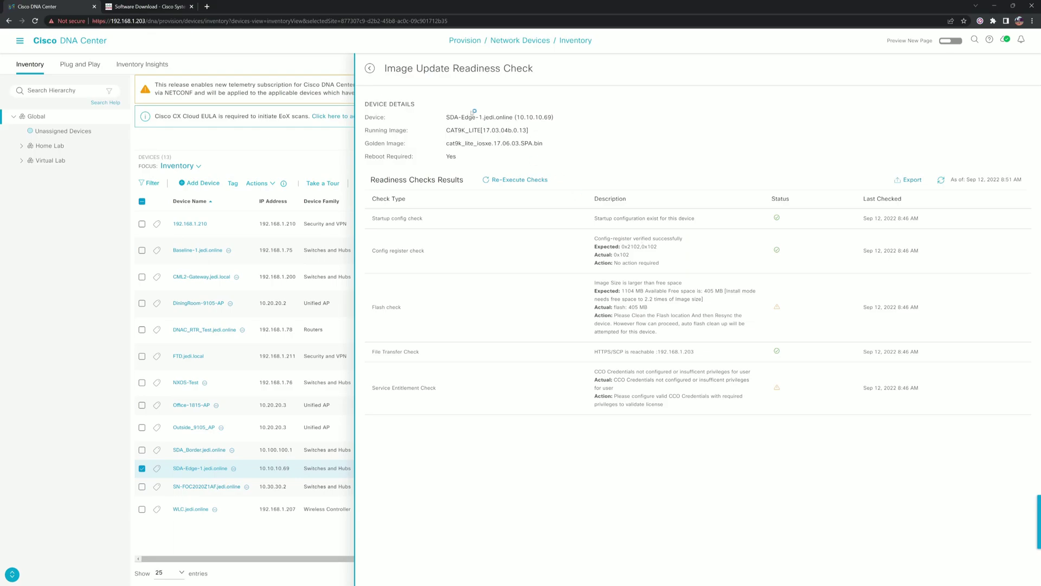
left_click(369, 73)
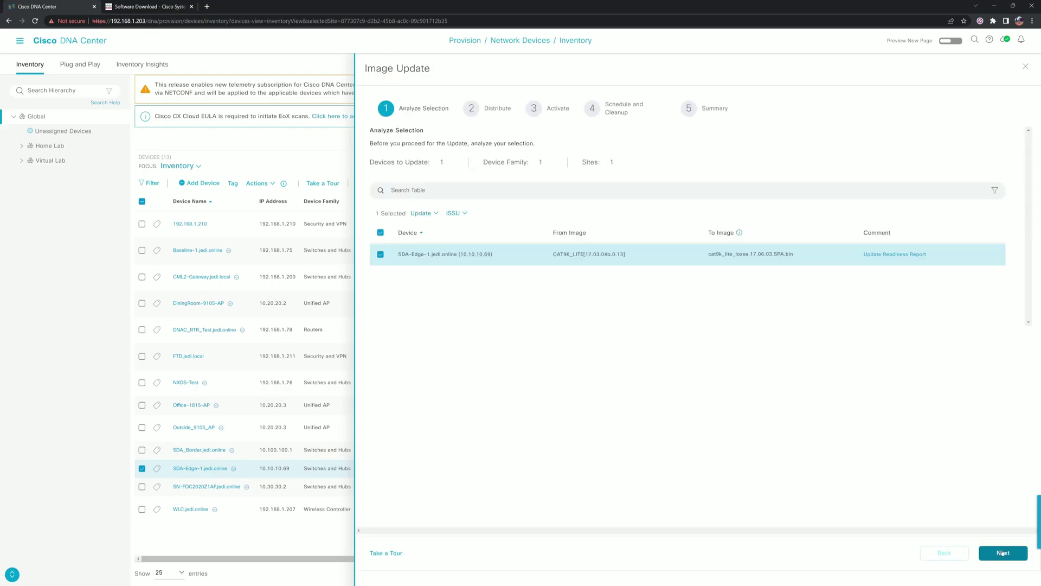
left_click(1003, 555)
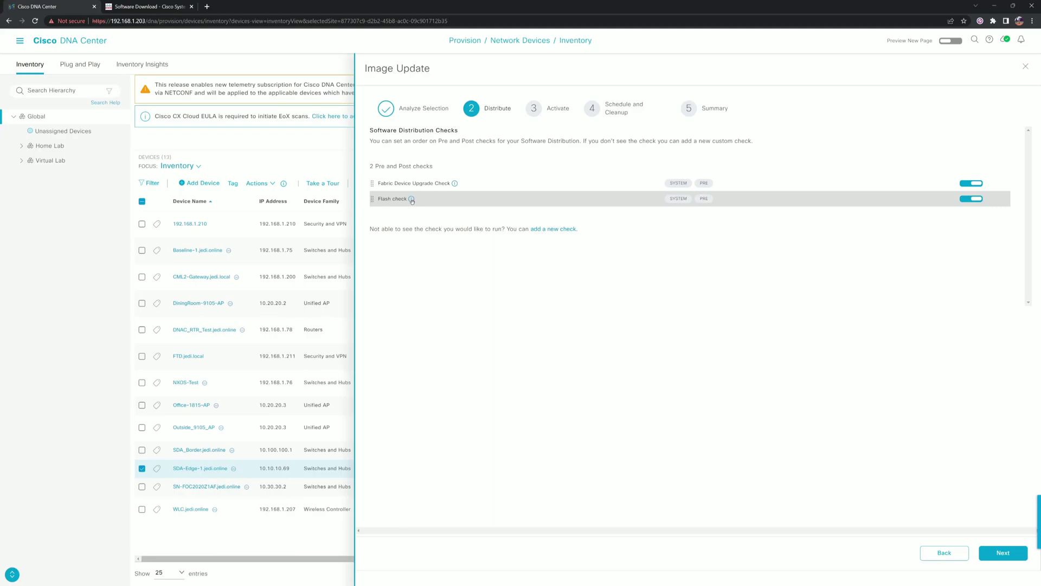
mouse_move(412, 201)
mouse_move(456, 187)
left_click(1003, 553)
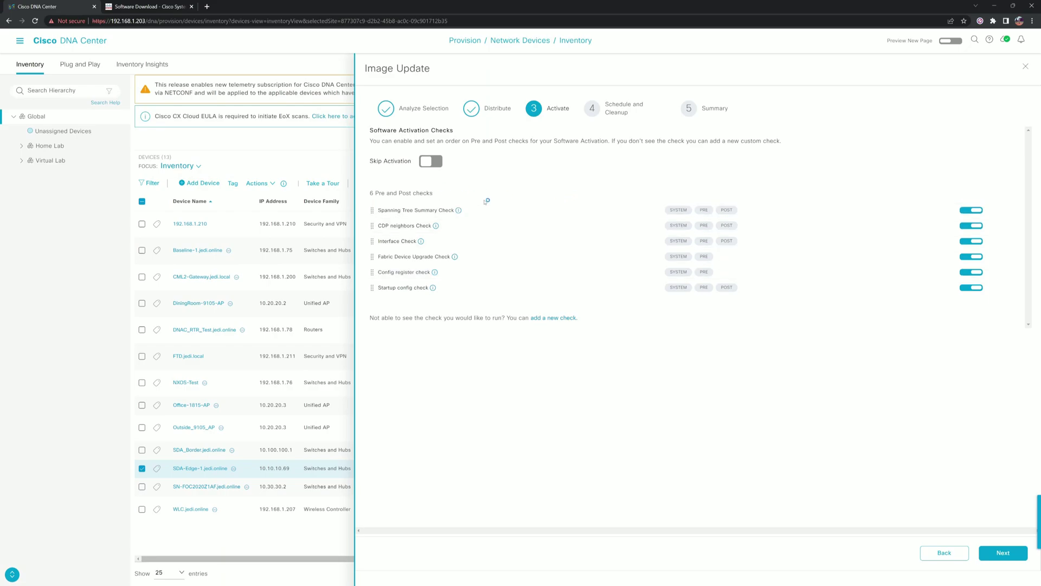
mouse_move(460, 212)
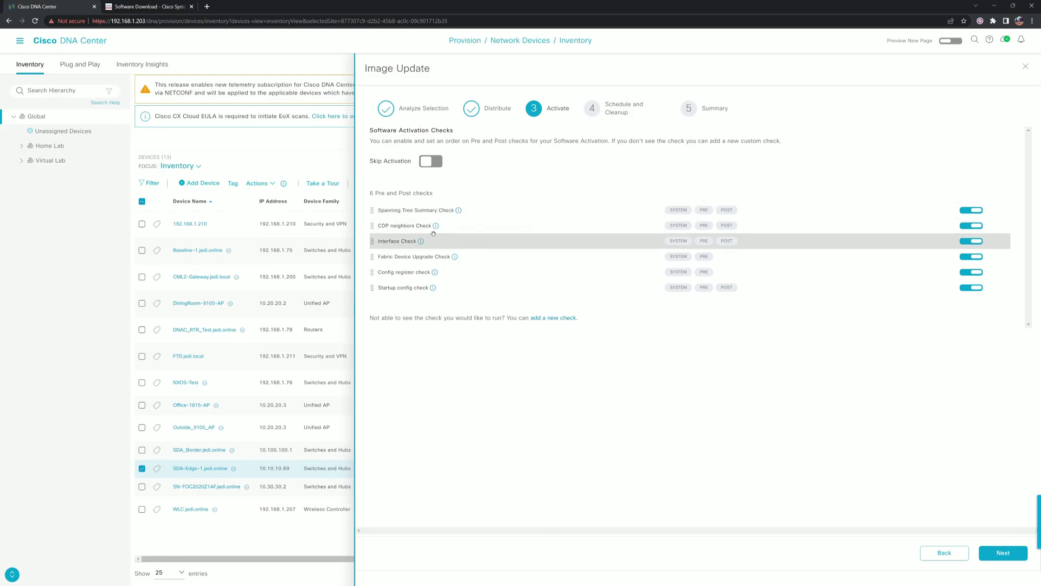
mouse_move(435, 227)
mouse_move(421, 244)
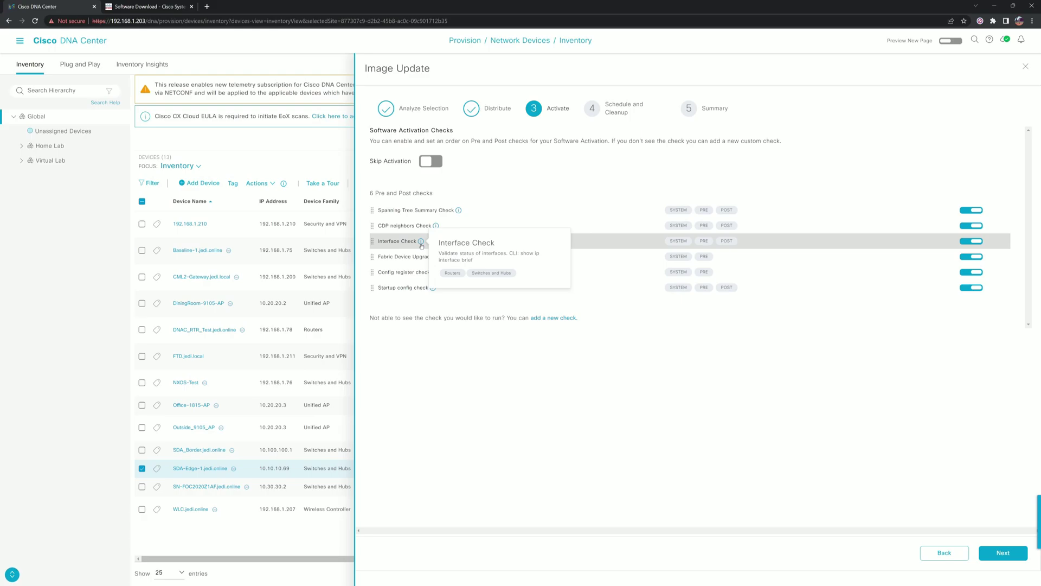
mouse_move(455, 259)
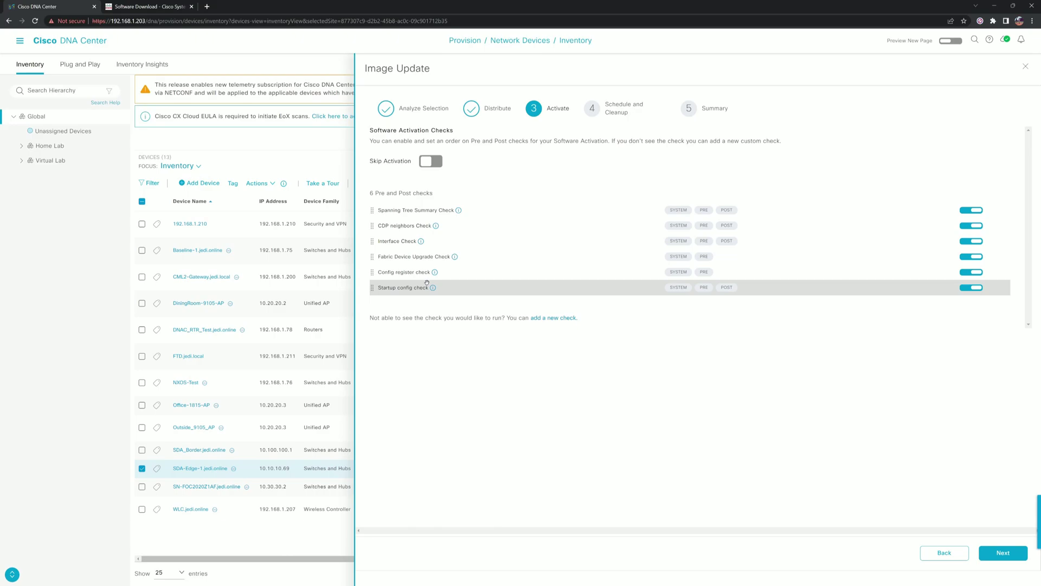
Set software distribution to Now and enable Initiate Flash Cleanup after Activation
left_click(1009, 553)
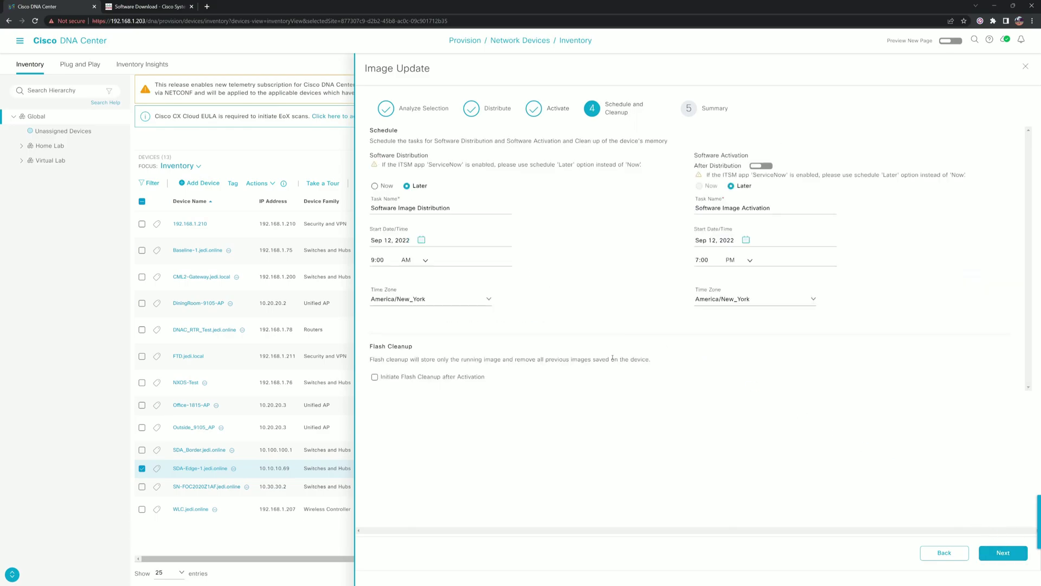
left_click(383, 186)
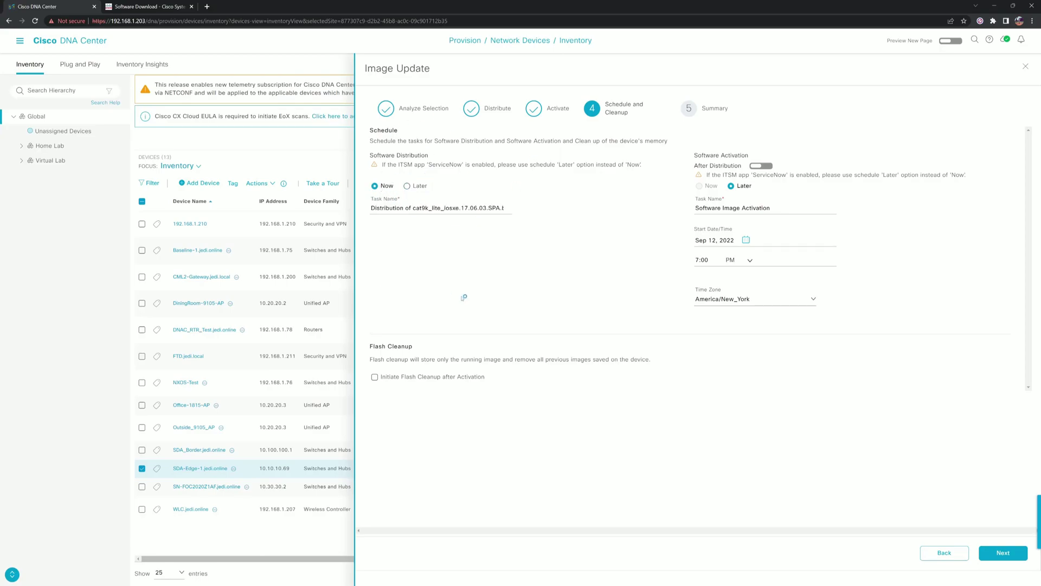
left_click(375, 378)
Set the activation start time to 10:00 AM on Sep 12, 2022
left_click(697, 259)
type("10")
left_click(743, 261)
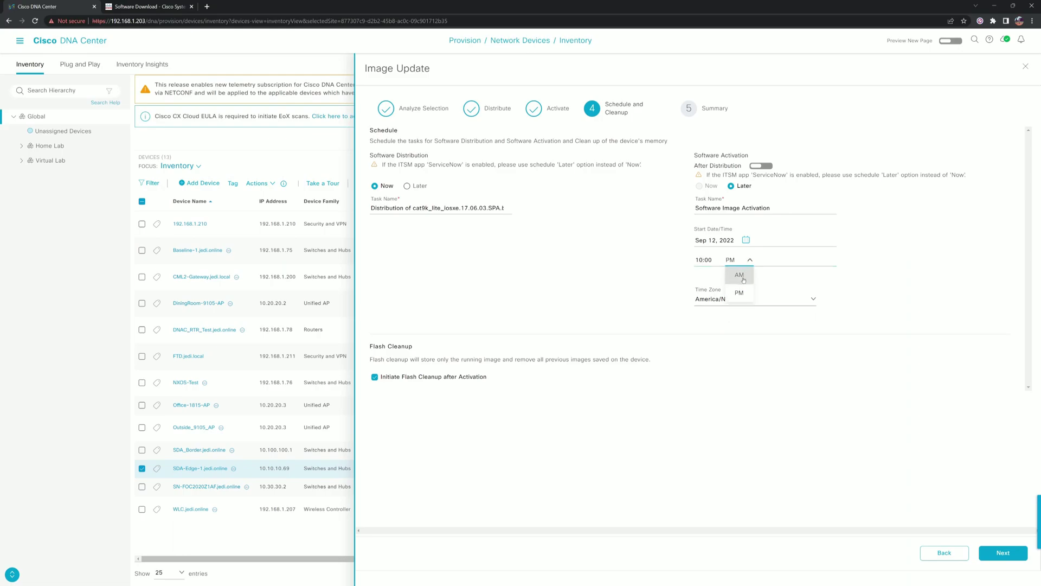
left_click(739, 274)
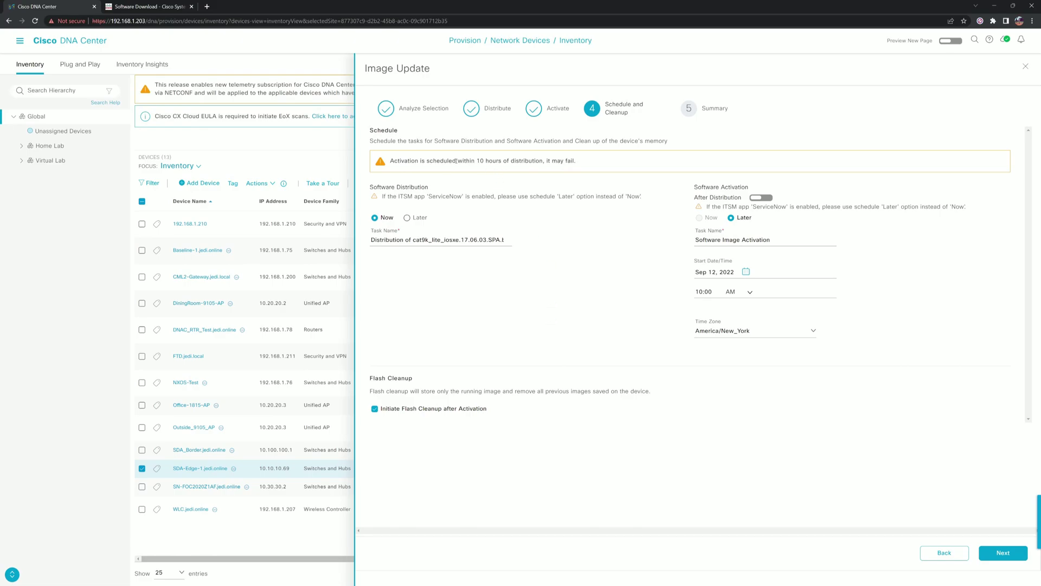
left_click_drag(419, 162, 602, 161)
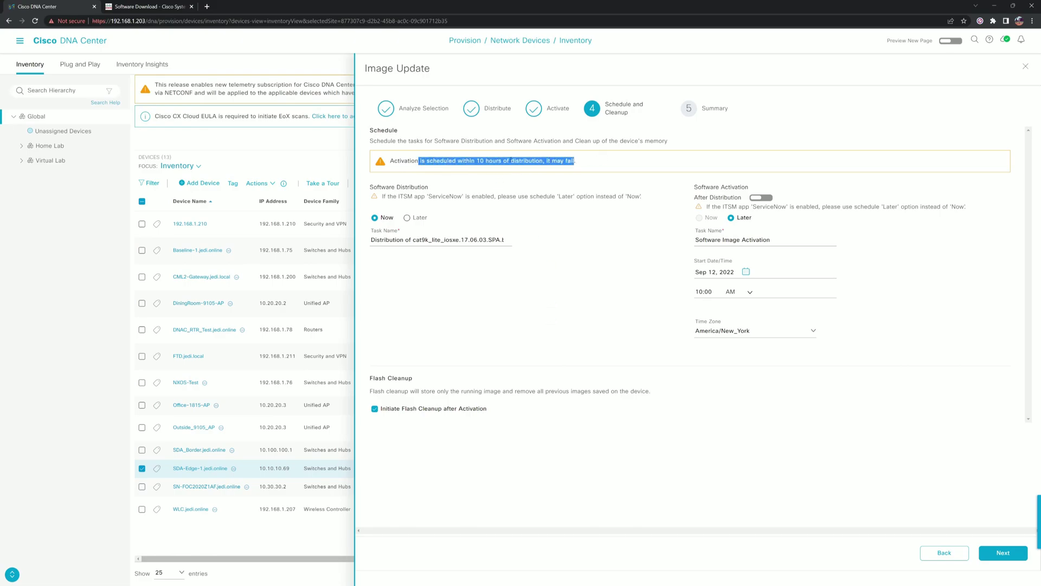
left_click(413, 163)
left_click_drag(403, 161, 526, 161)
left_click(594, 162)
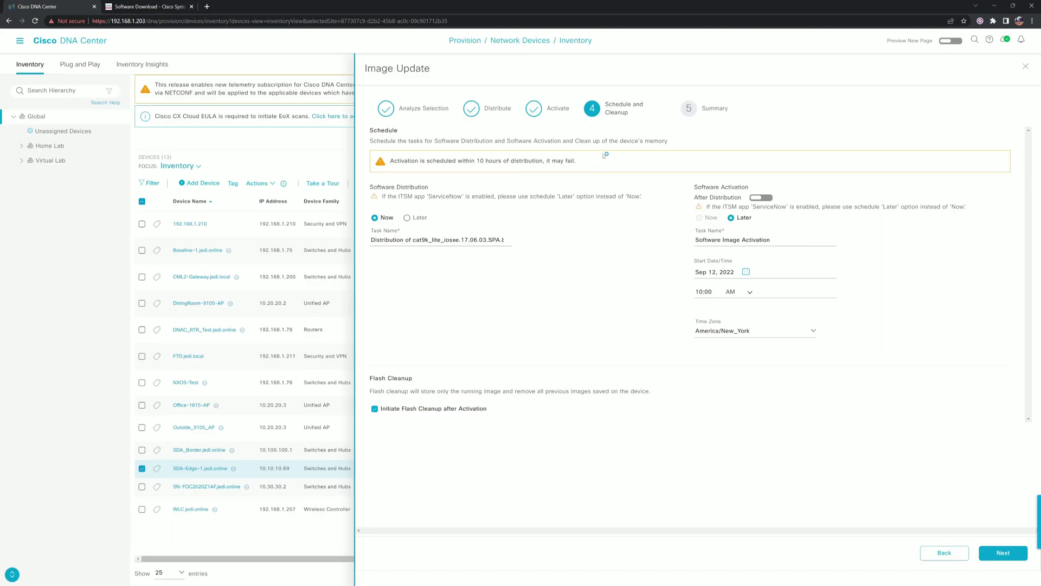
Review the Summary and submit the SDA-Edge-1 update, continuing past the Information dialog
left_click(995, 553)
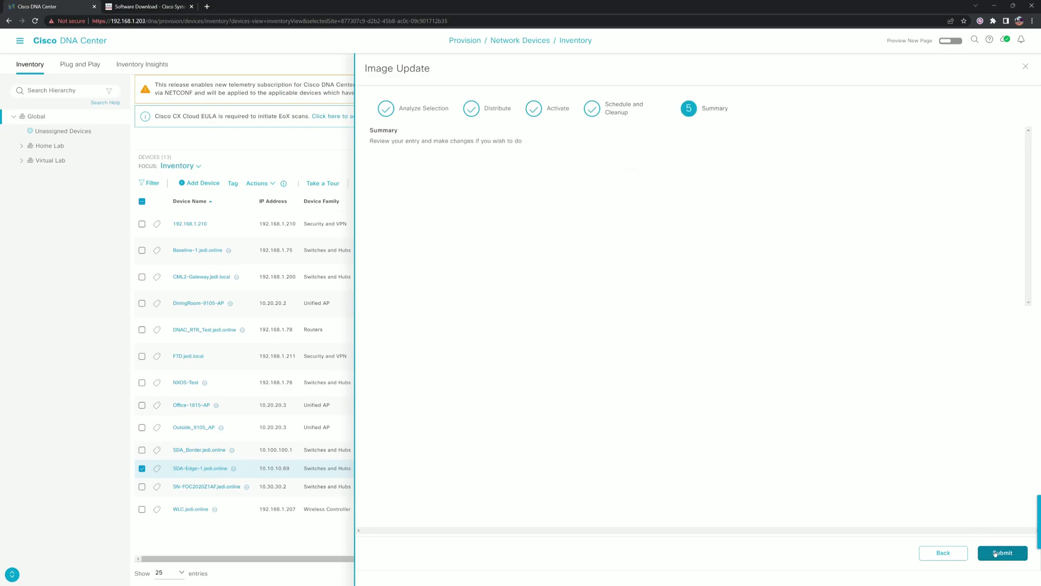
scroll(796, 341, "down", 2)
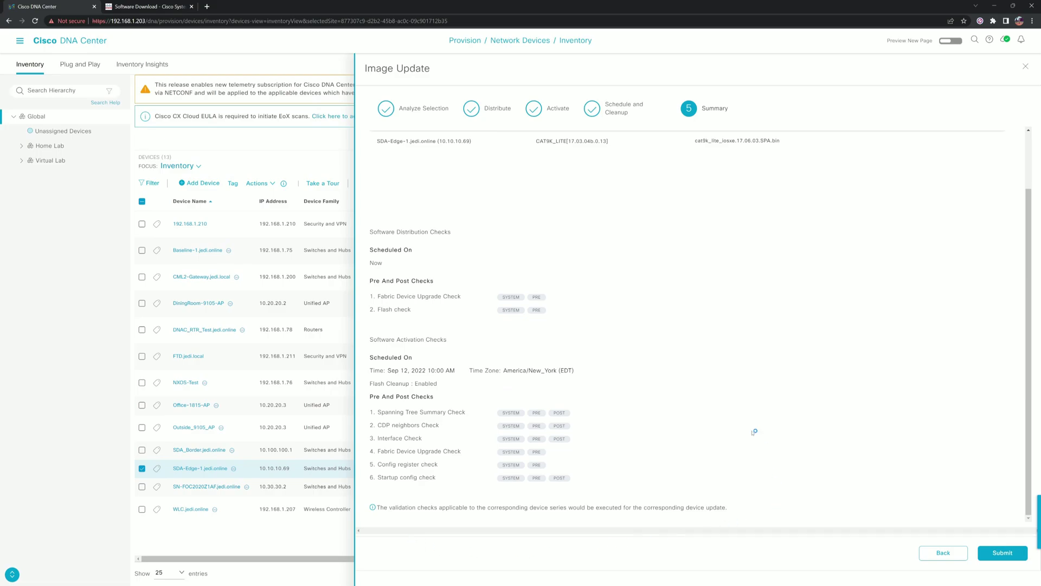
scroll(705, 362, "up", 2)
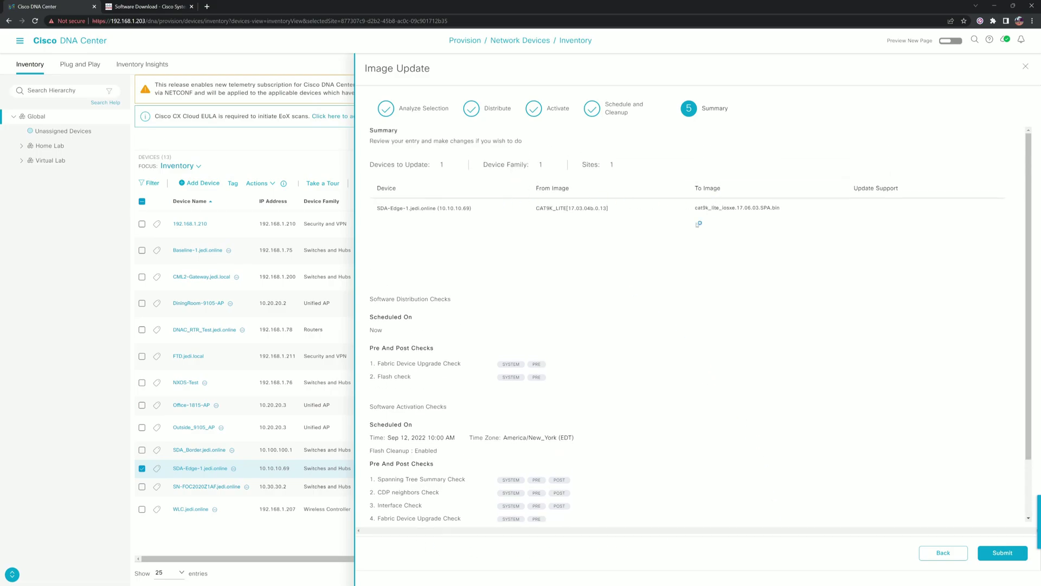
scroll(569, 392, "down", 1)
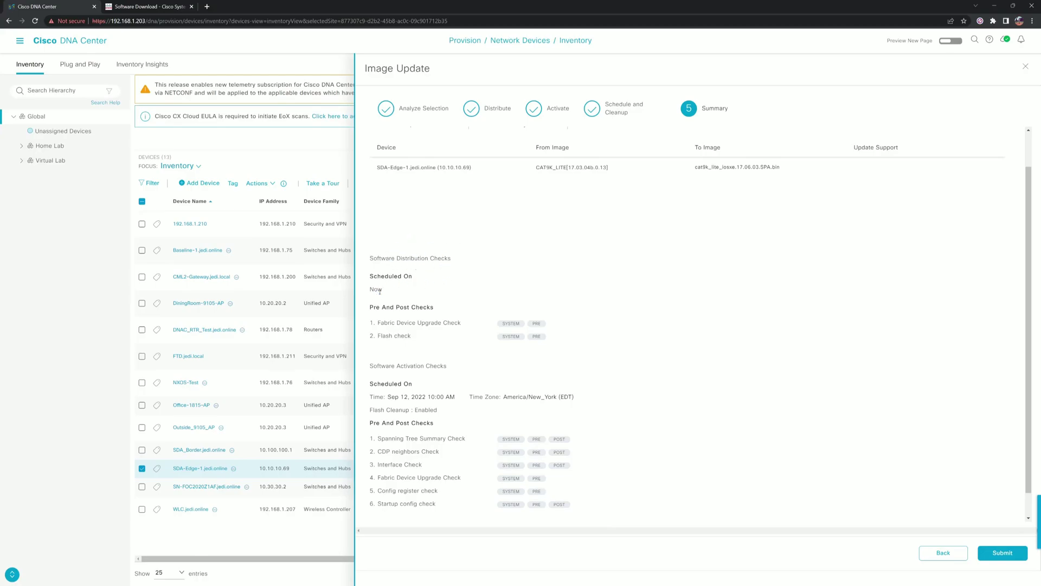
scroll(414, 286, "down", 1)
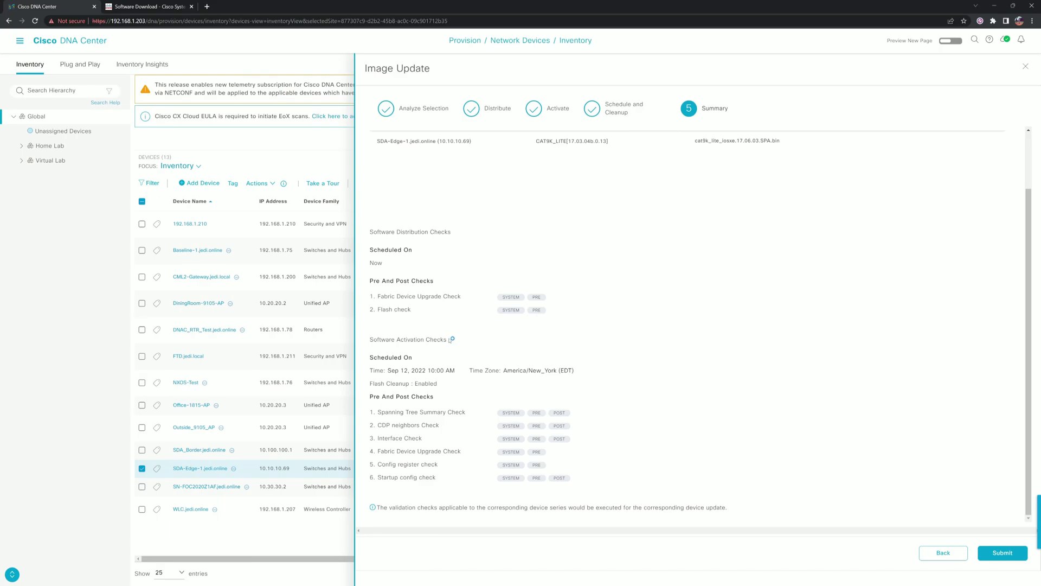
left_click(1003, 552)
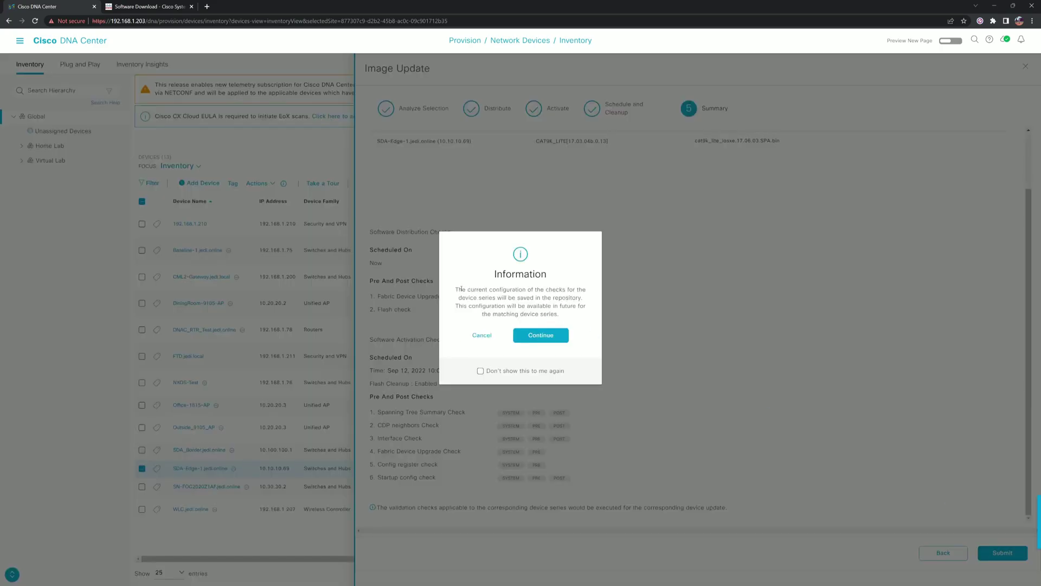
left_click(540, 339)
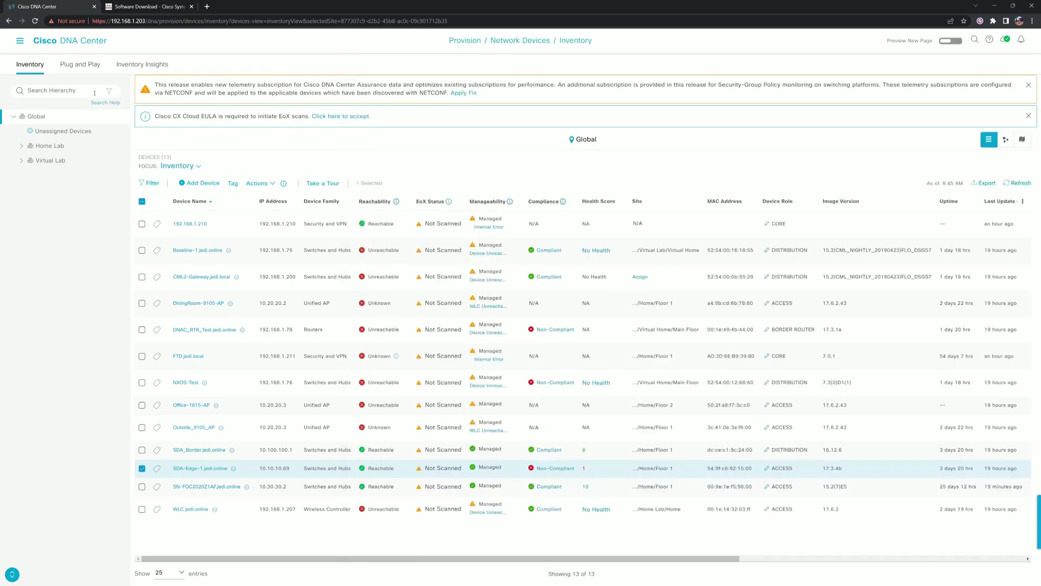
Show the Activities Tasks list with the 17.06.03 distribution in progress and activation scheduled for 10:00 AM
left_click(19, 42)
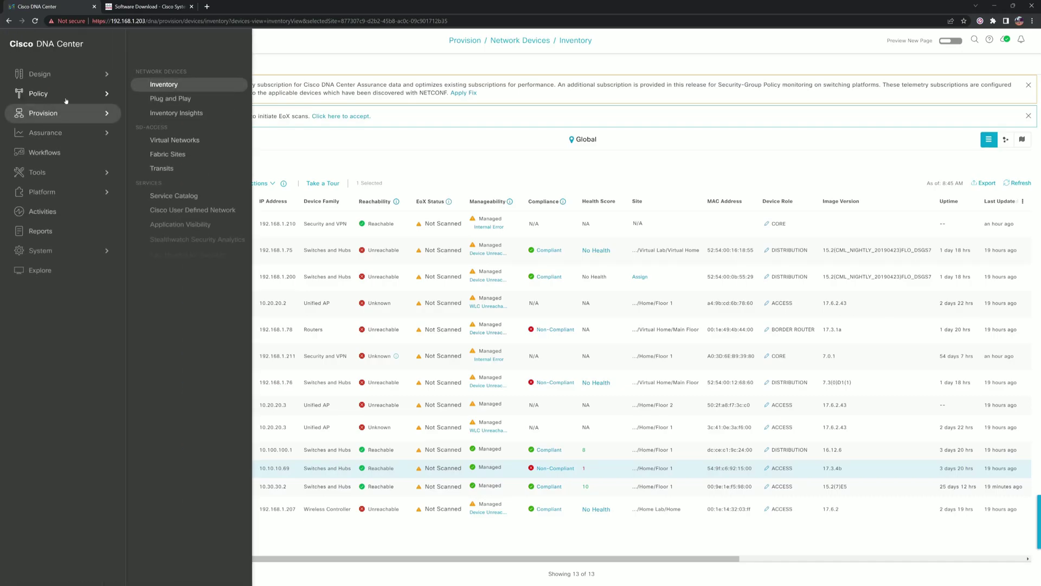
left_click(49, 213)
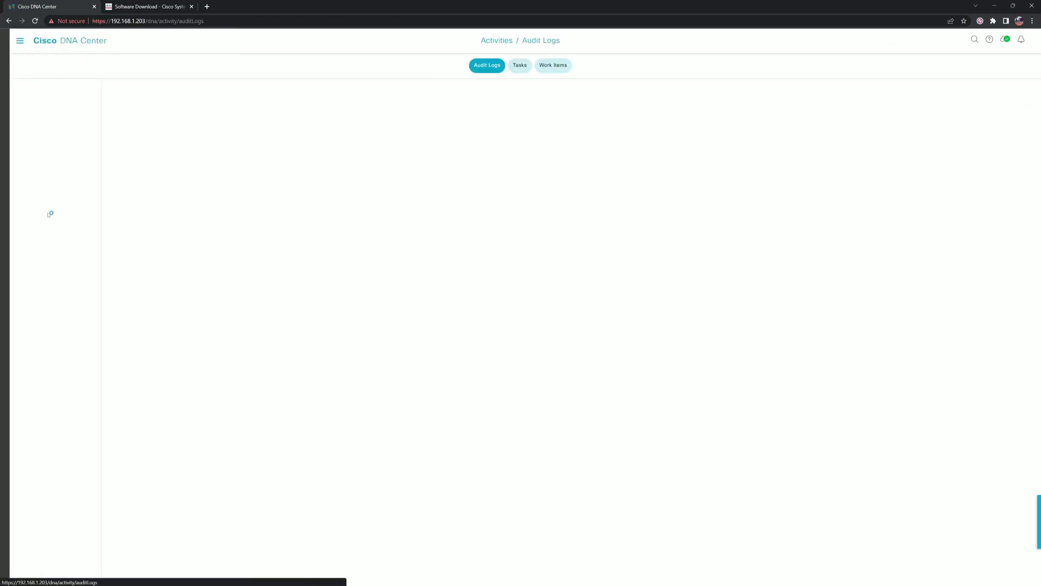
left_click(520, 67)
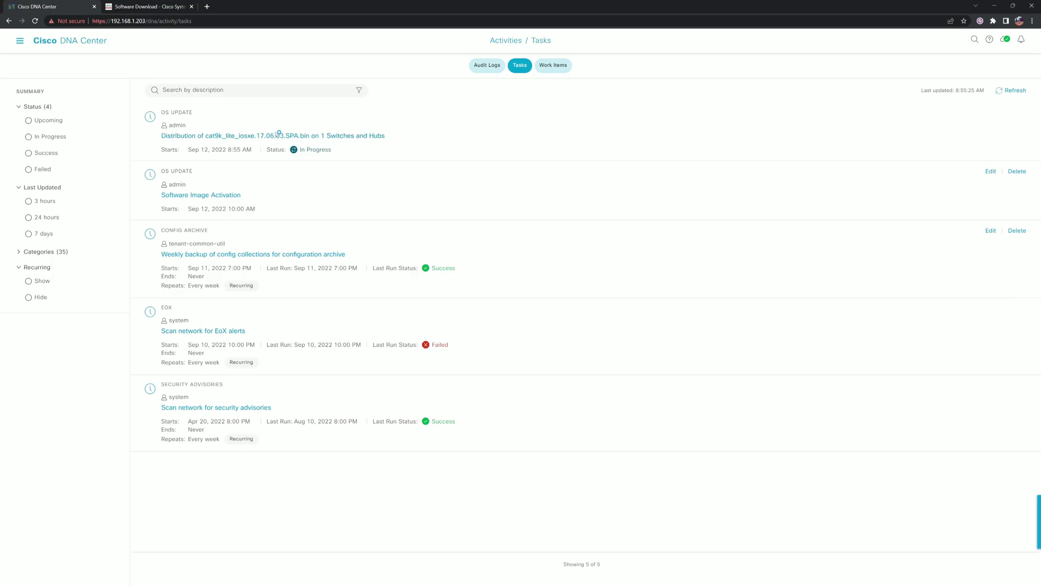
Open the cat9k_lite_iosxe.17.06.03.SPA.bin distribution task's details for SDA-Edge-1
left_click(272, 136)
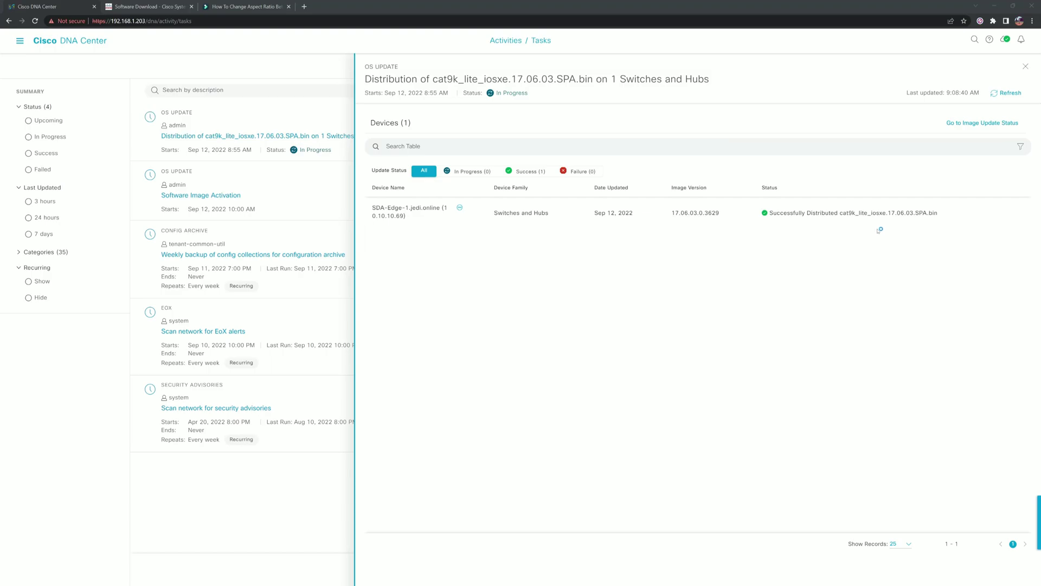
Confirm SDA-Edge-1's Software Image Activation shows Success, then close its details panel
left_click(526, 171)
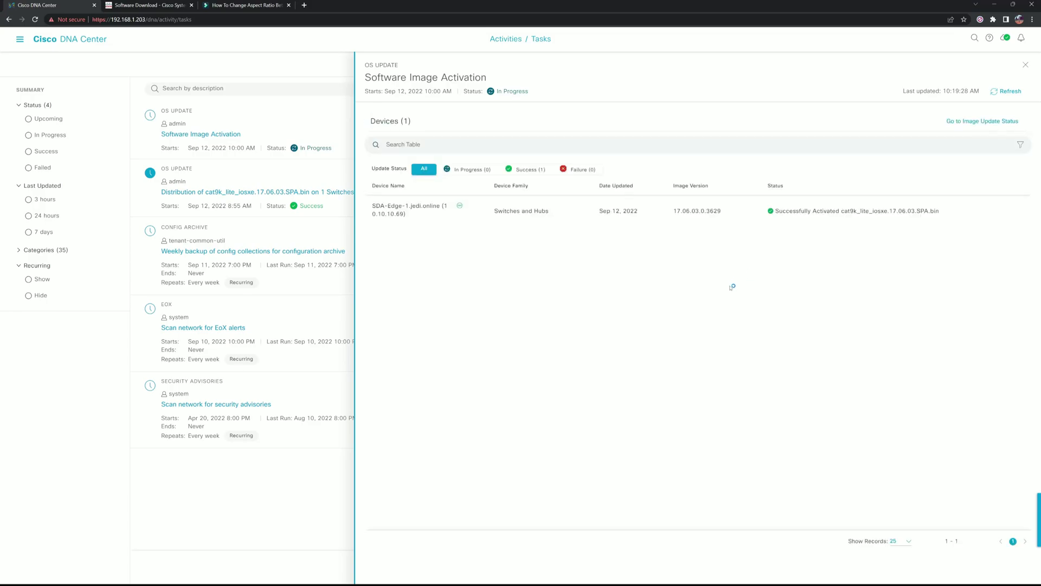
left_click(1025, 65)
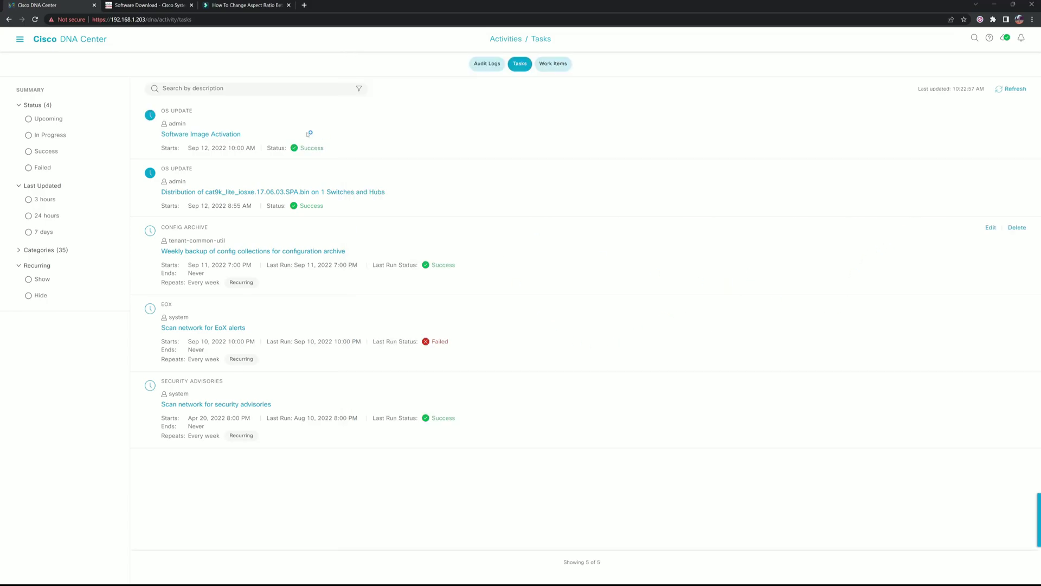
Open SDA-Edge-1.jedi.online's Hardware & Software details from Inventory and highlight version 17.6.3
left_click(20, 39)
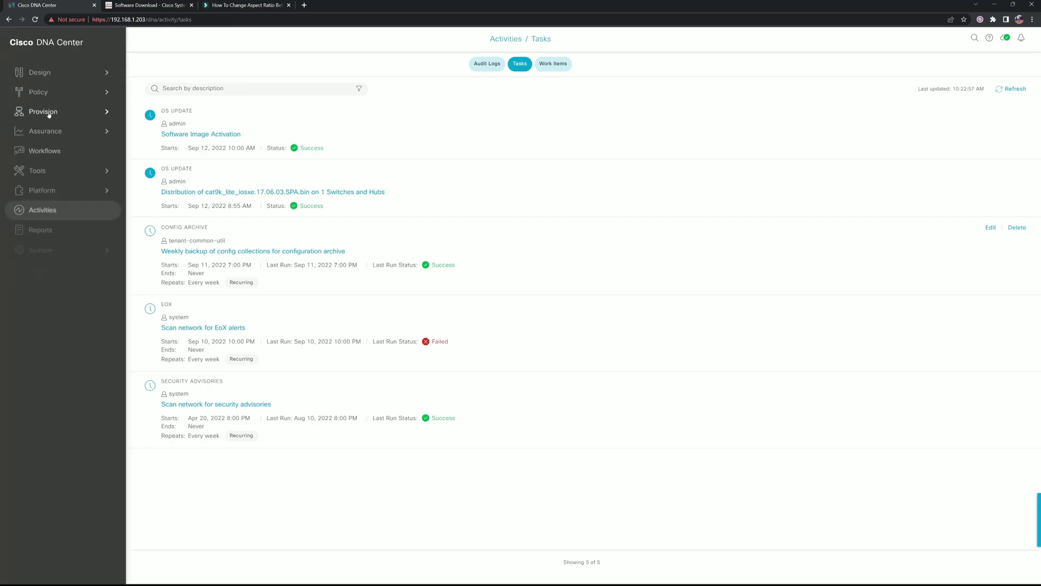
mouse_move(46, 111)
left_click(171, 85)
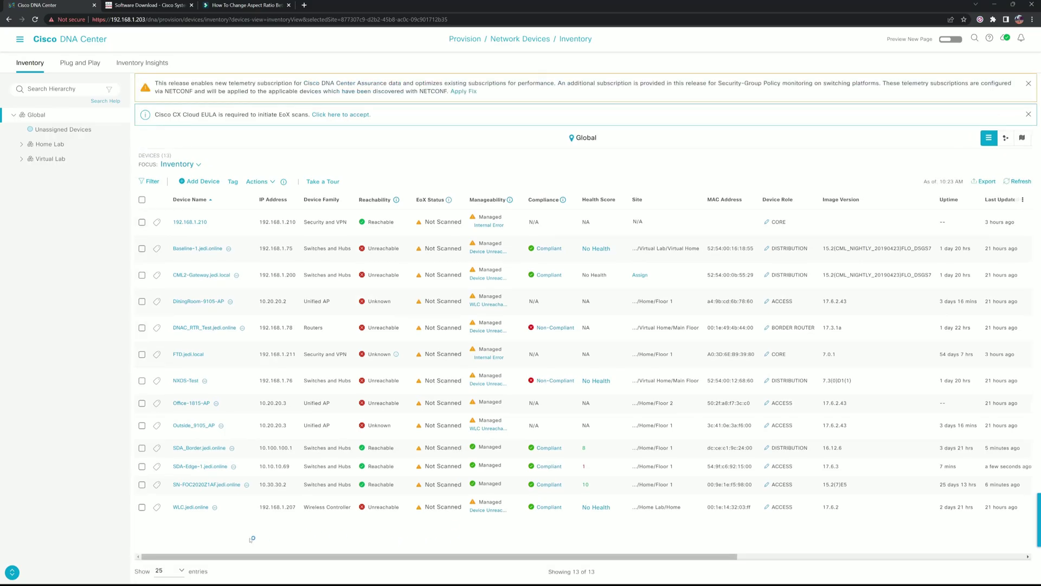
left_click(214, 466)
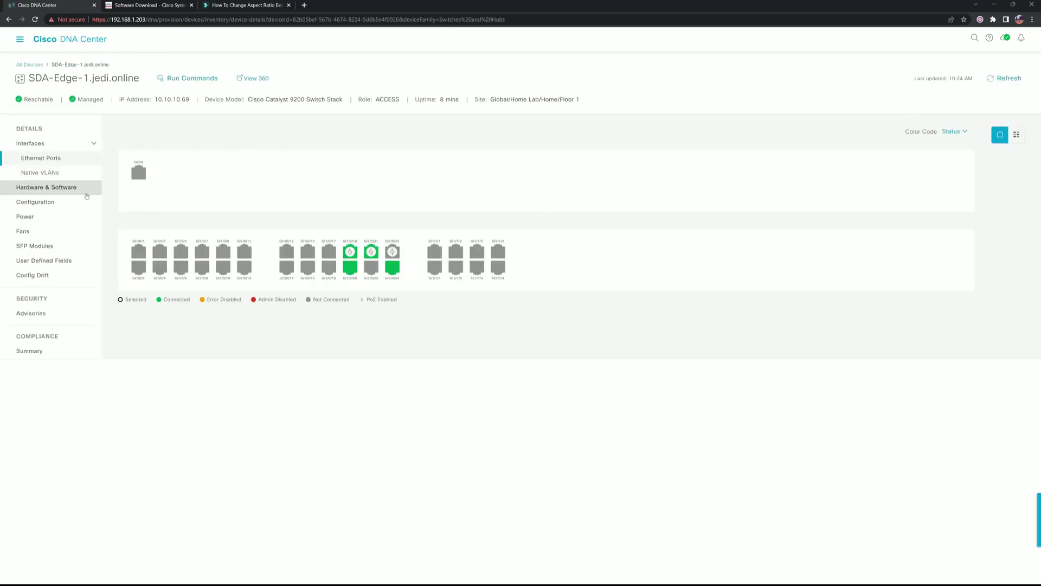
left_click(82, 189)
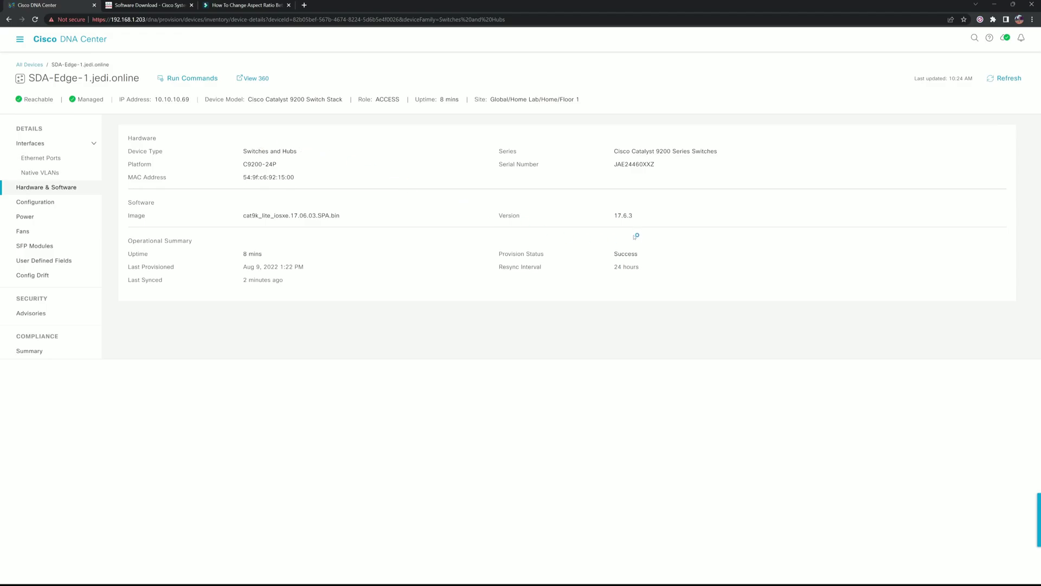
left_click_drag(642, 216, 613, 216)
Run 'show ver' in SDA-Edge-1's Command Runner to check the 17.06.03 software version
left_click(201, 80)
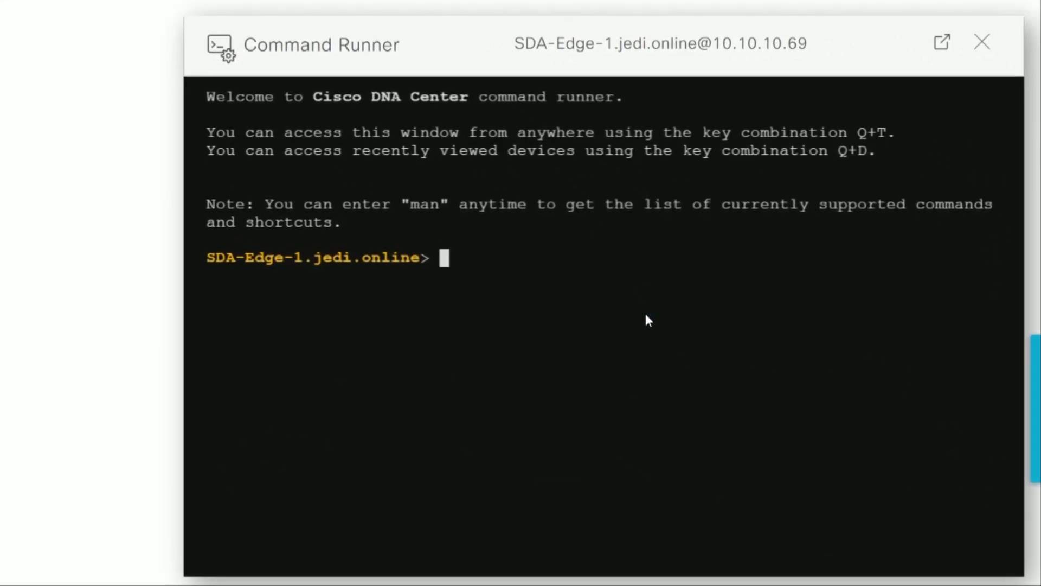
type("show ver")
key("Return")
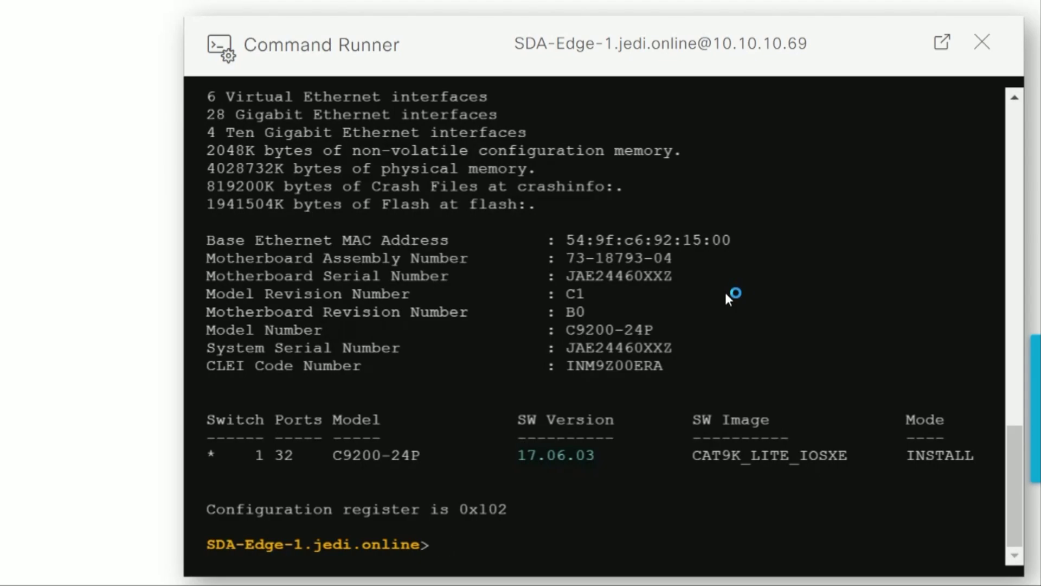
type("dir flash:")
key("Return")
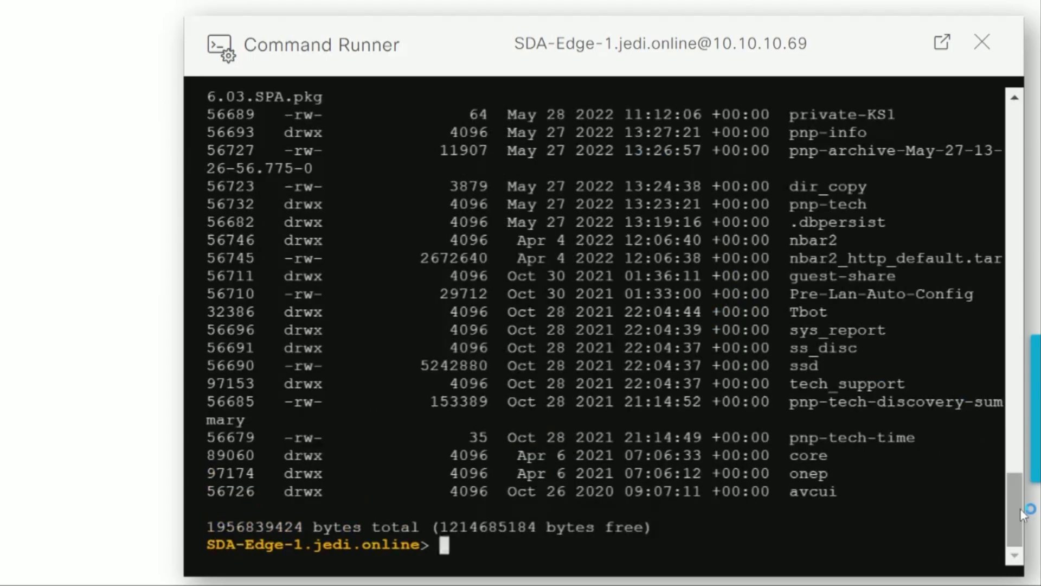
scroll(992, 462, "up", 12)
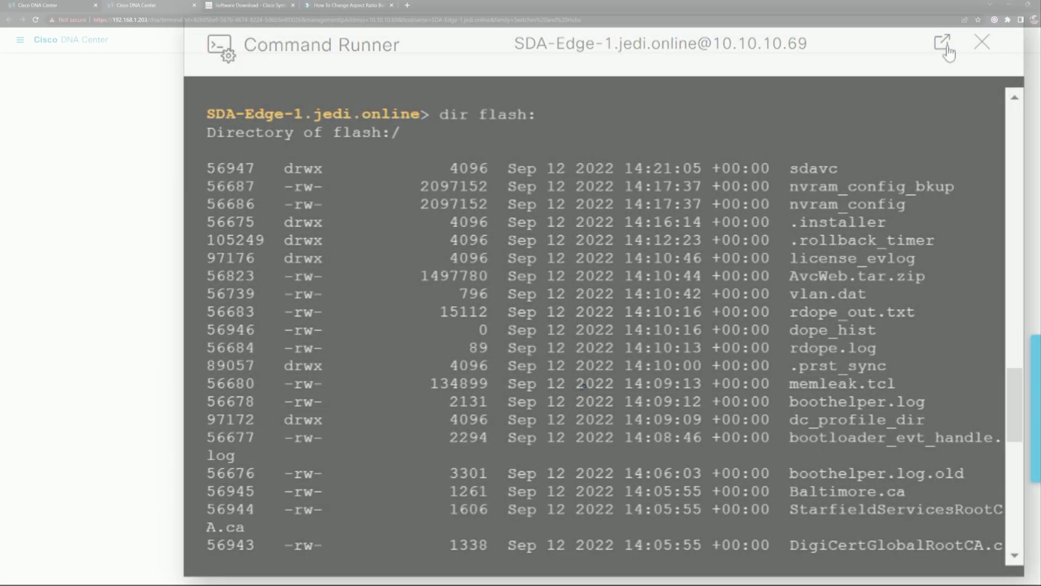
Pop Command Runner into its own tab and run 'dir flash:' to see the 17.06.03 .pkg files
left_click(942, 42)
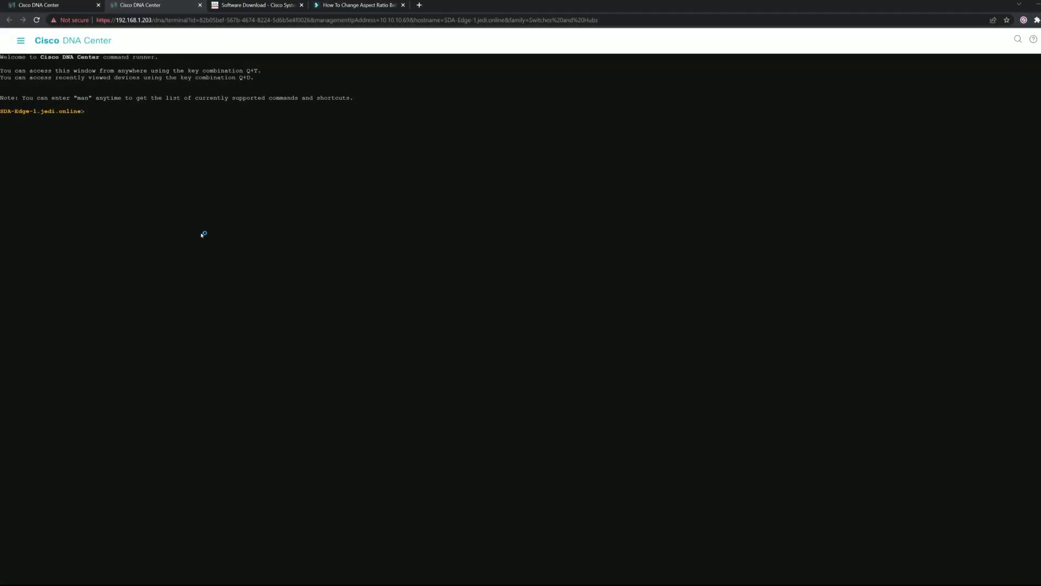
type("dir flash:")
key("Return")
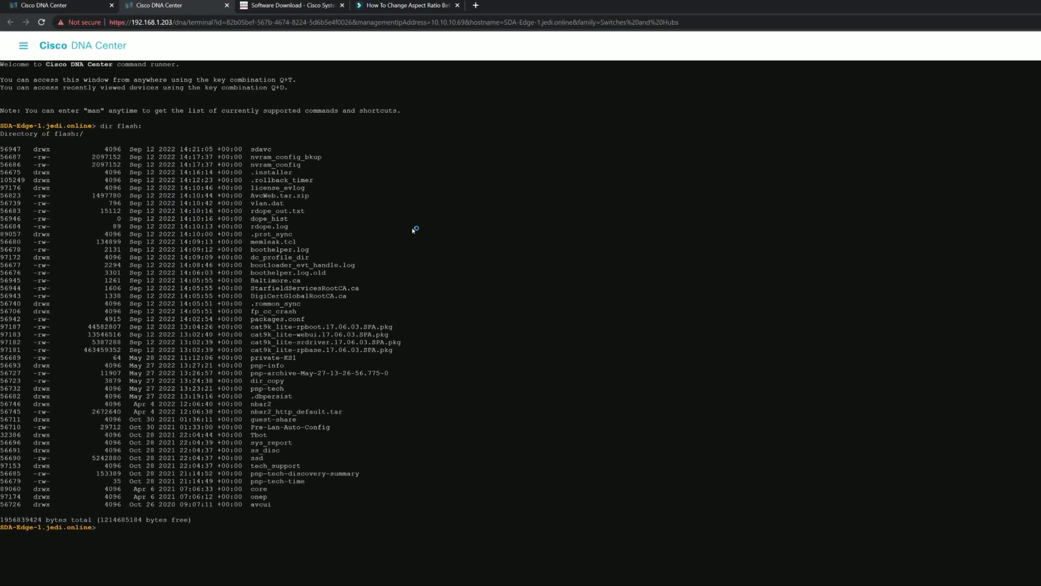